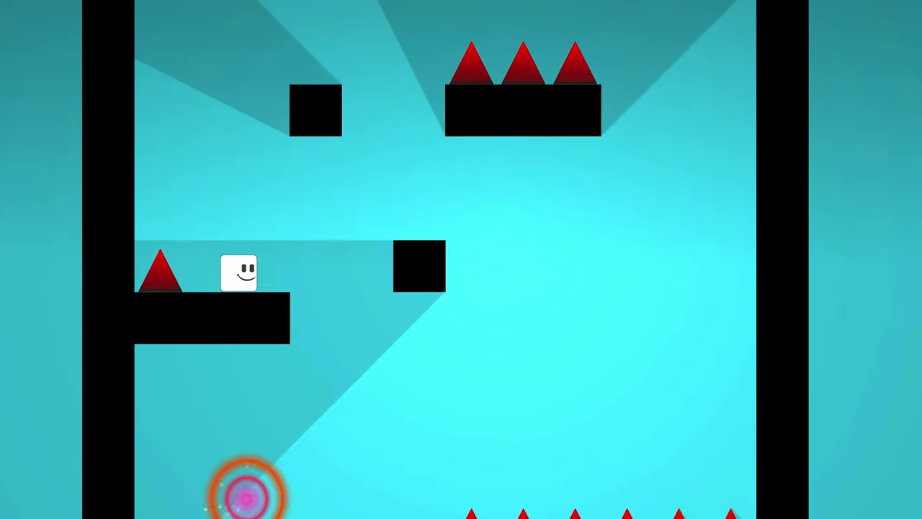
Playtest the platformer by moving the character left and right across the platforms
key(Left)
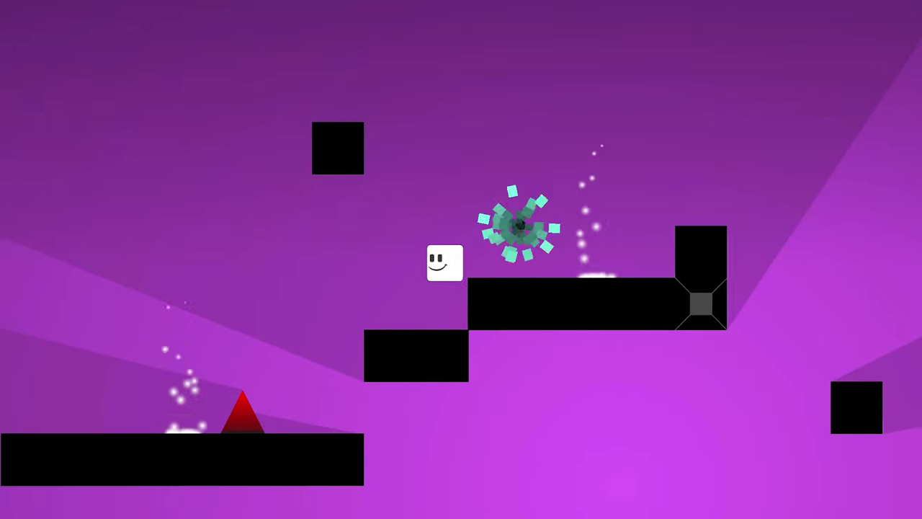
key(Left)
key(Right)
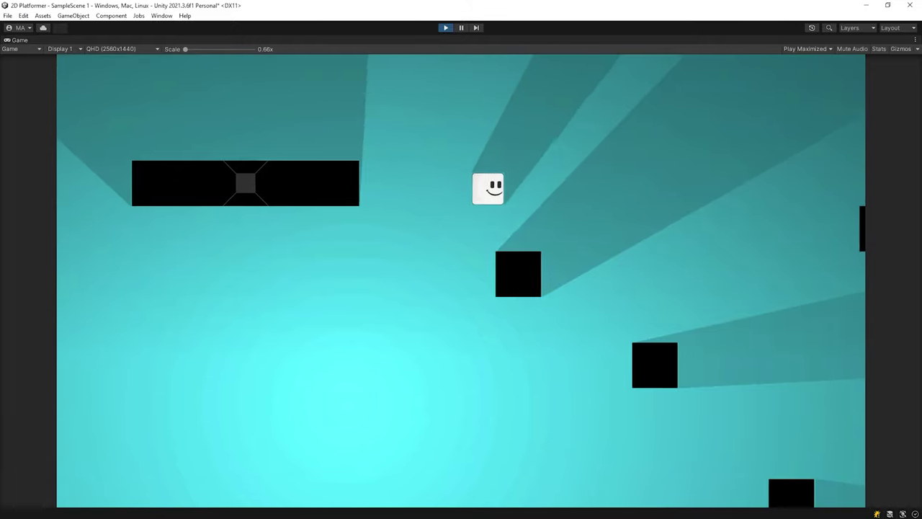
key(Right)
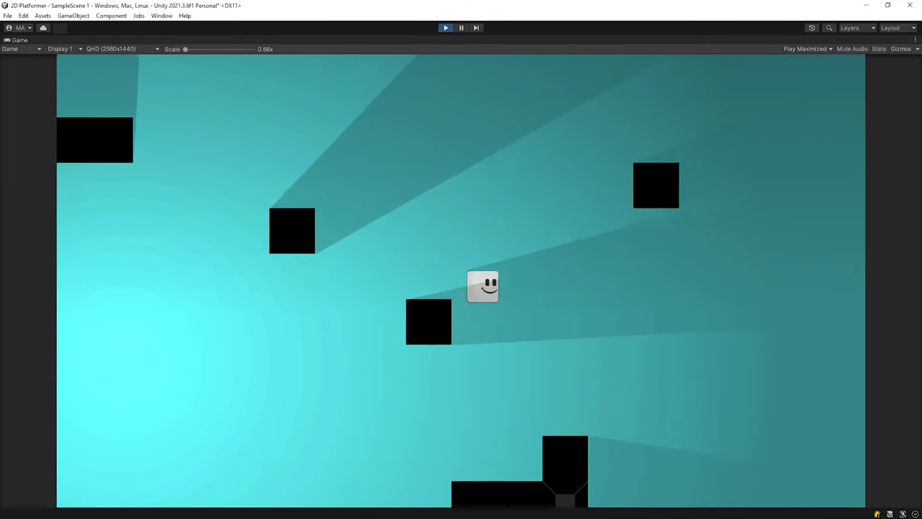
key(Left)
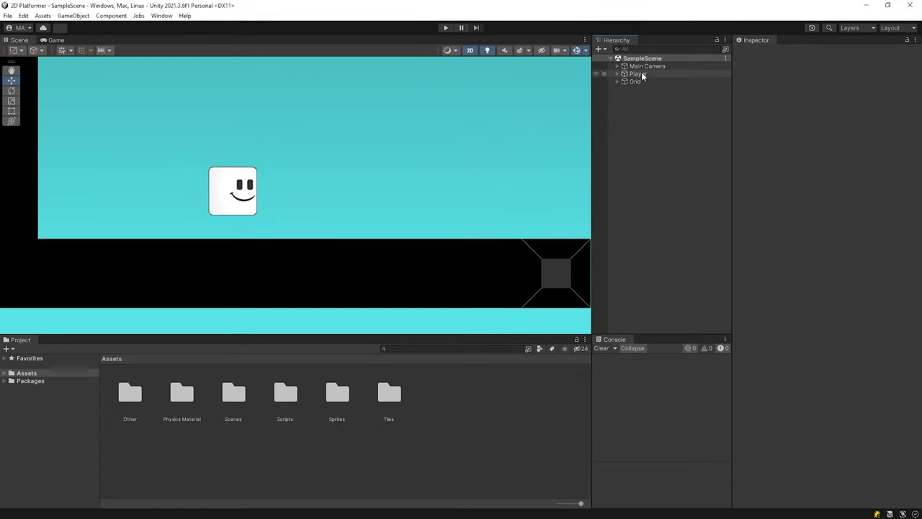
Show the Player's Box Collider 2D properties and deactivate the Background object under Main Camera
click(639, 74)
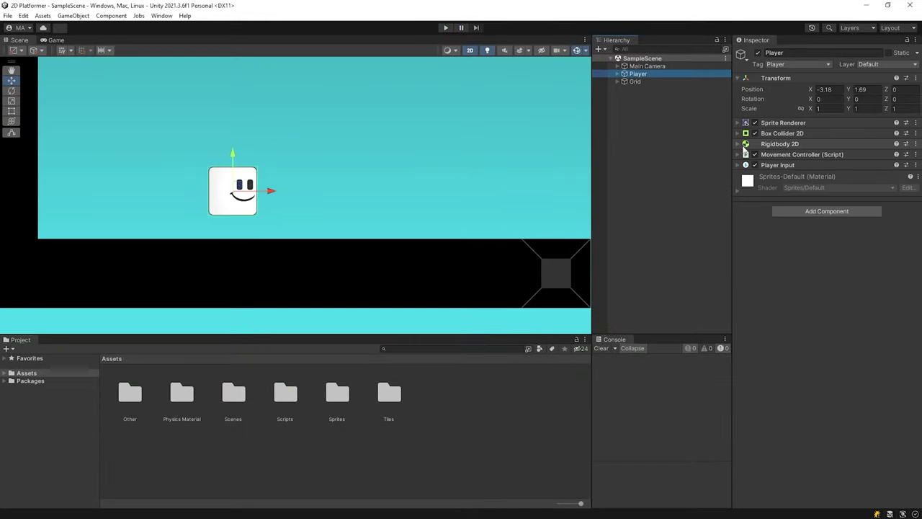
click(738, 133)
scroll(342, 247, up, 2)
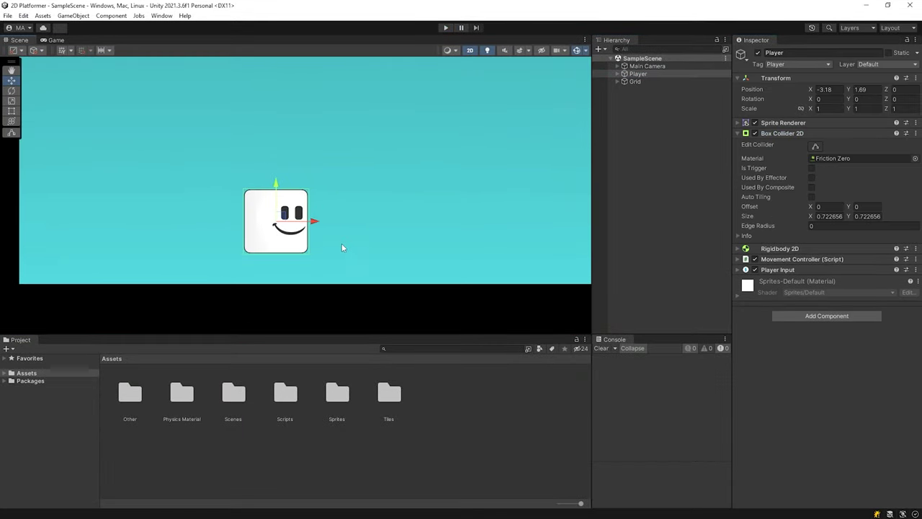
click(618, 66)
click(652, 74)
click(757, 53)
Shrink the Player's box collider to the sprite's visible edges, about 0.70 by 0.70
click(639, 82)
click(816, 148)
key(f)
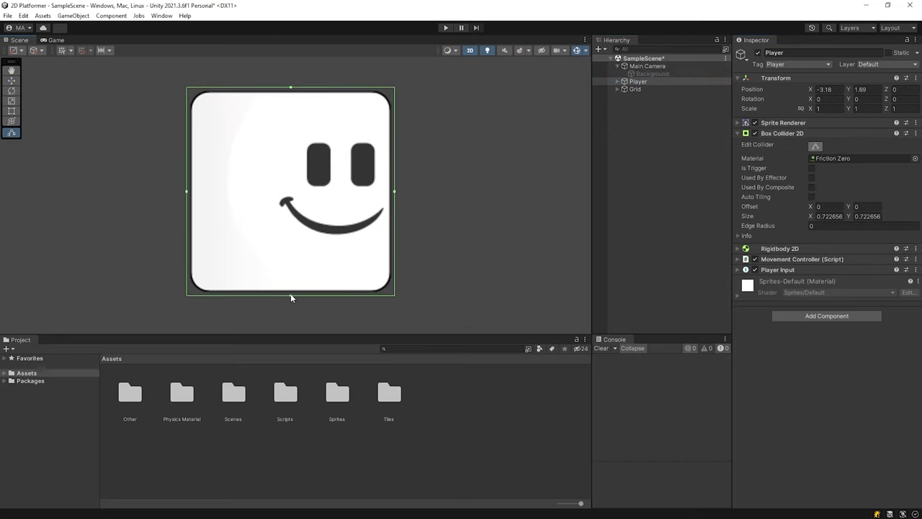
drag(291, 294, 290, 290)
drag(188, 191, 190, 190)
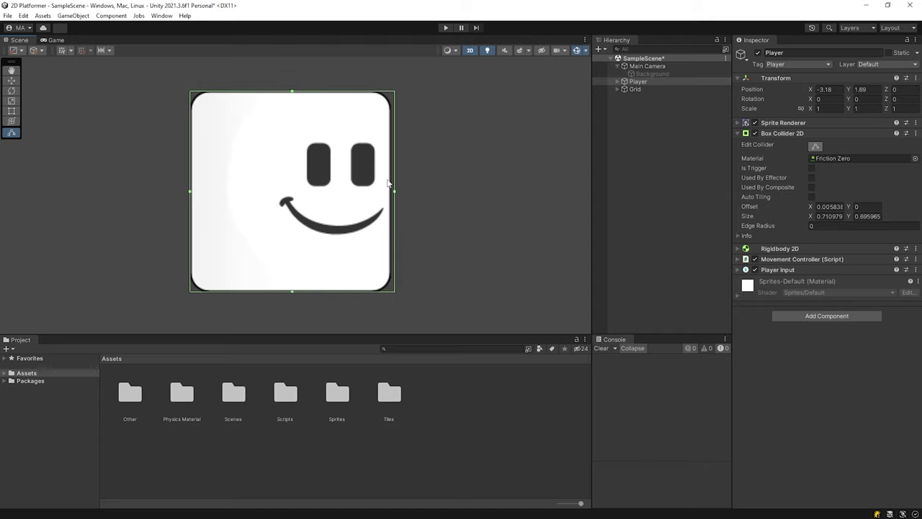
click(656, 202)
Reactivate the Background object, then run the game and pause it with the player on the ground
click(652, 74)
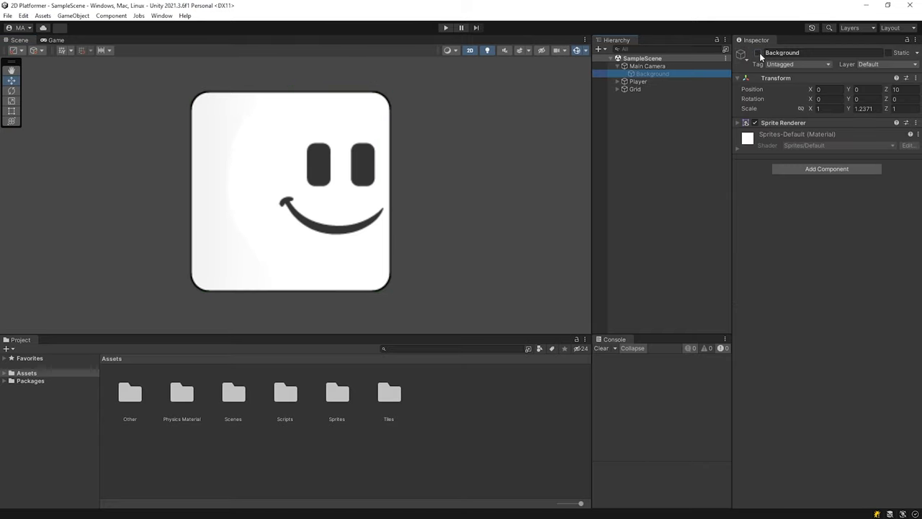
click(755, 53)
scroll(494, 220, down, 5)
click(445, 28)
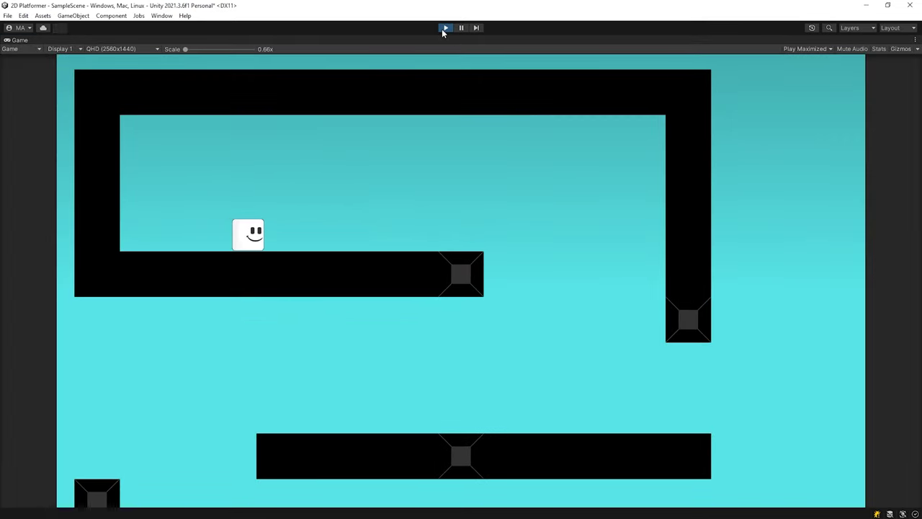
click(461, 28)
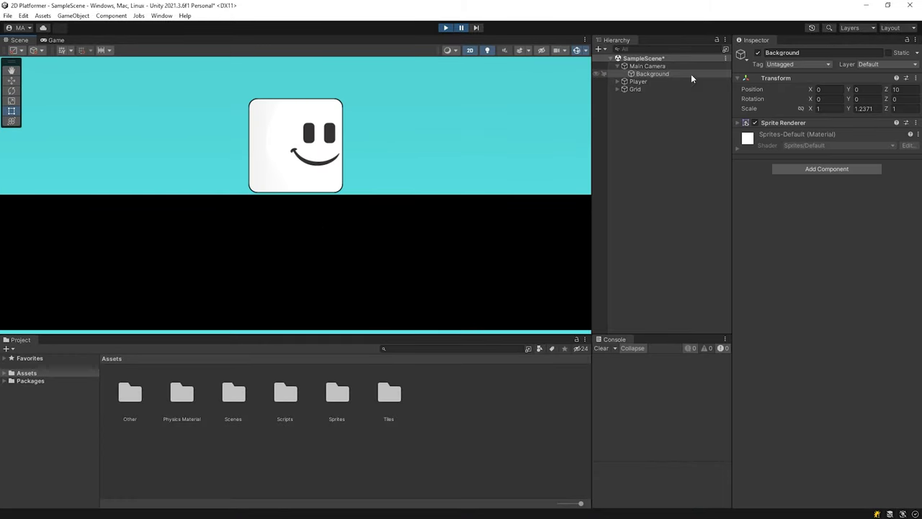
Hide the Background in the paused game and inspect the gap between the Player and wall colliders
click(757, 53)
click(640, 81)
key(w)
scroll(319, 198, up, 4)
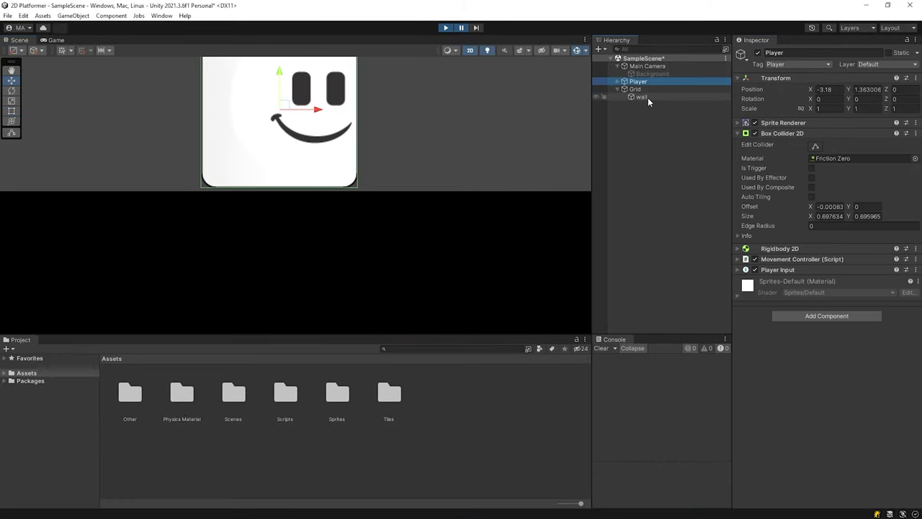
ctrl+click(641, 96)
scroll(346, 157, up, 5)
scroll(346, 281, down, 4)
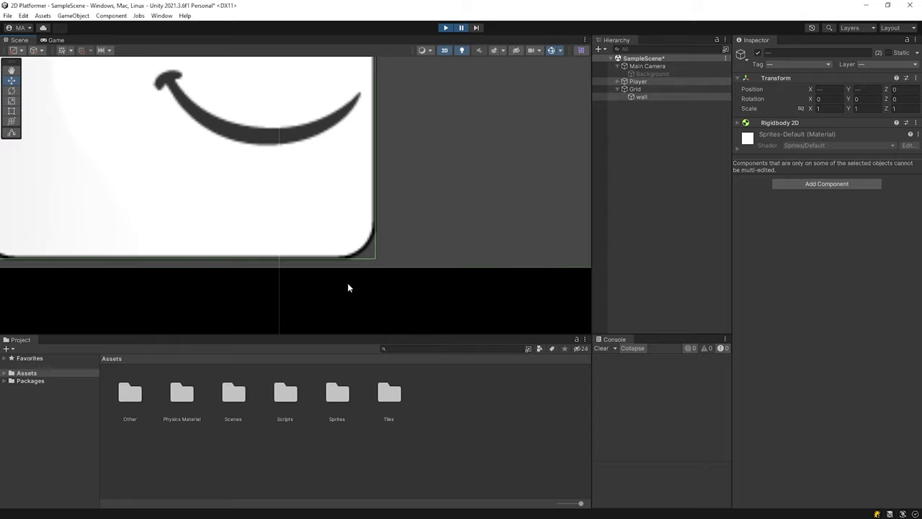
Reactivate the Background object and stop the running game
click(652, 73)
key(alt+shift+a)
scroll(393, 278, down, 3)
scroll(393, 277, down, 3)
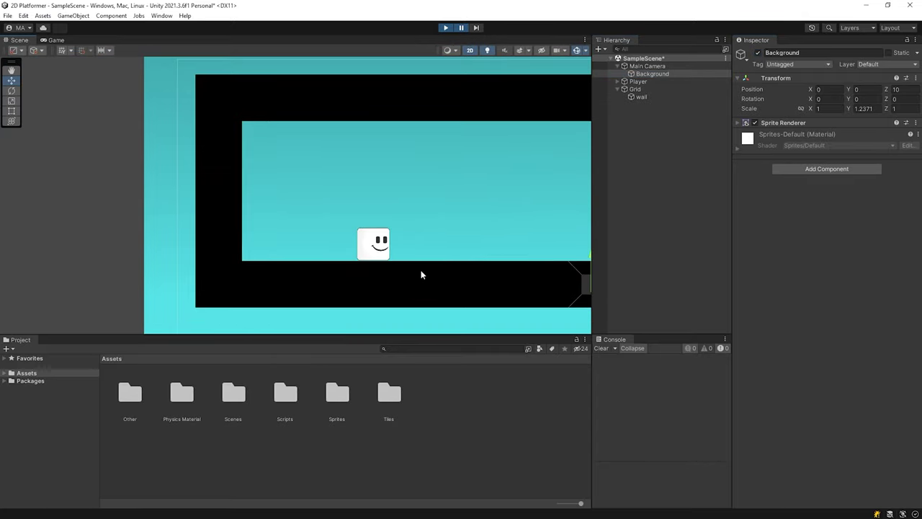
click(445, 27)
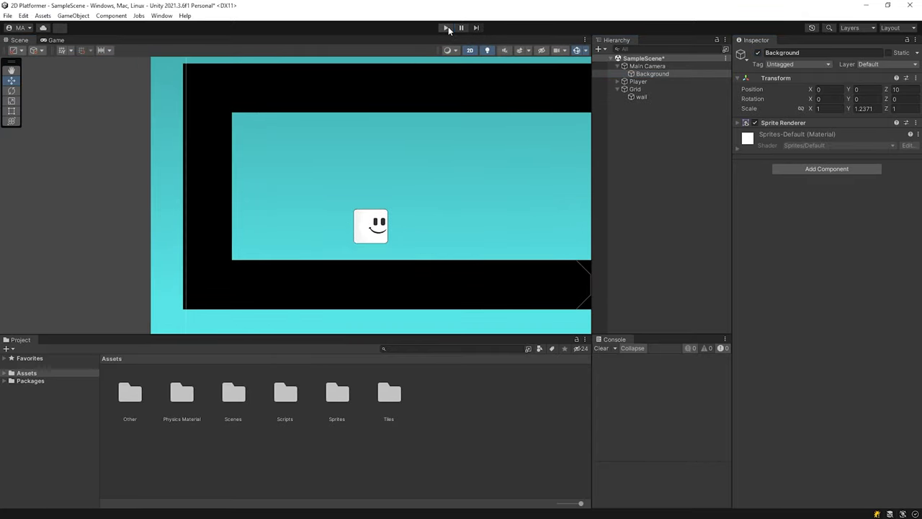
Set the Default Contact Offset to 0.001 in the project's Physics 2D settings and close the settings
click(23, 16)
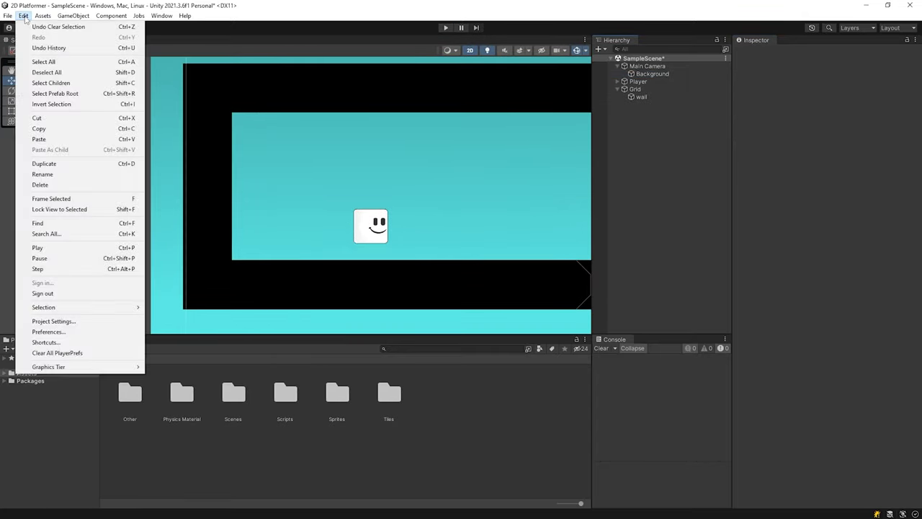
click(63, 321)
click(212, 166)
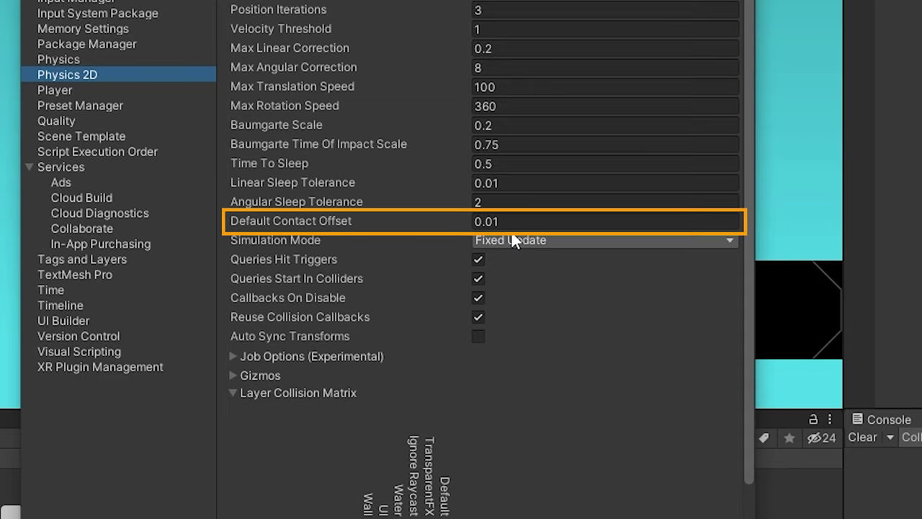
click(534, 221)
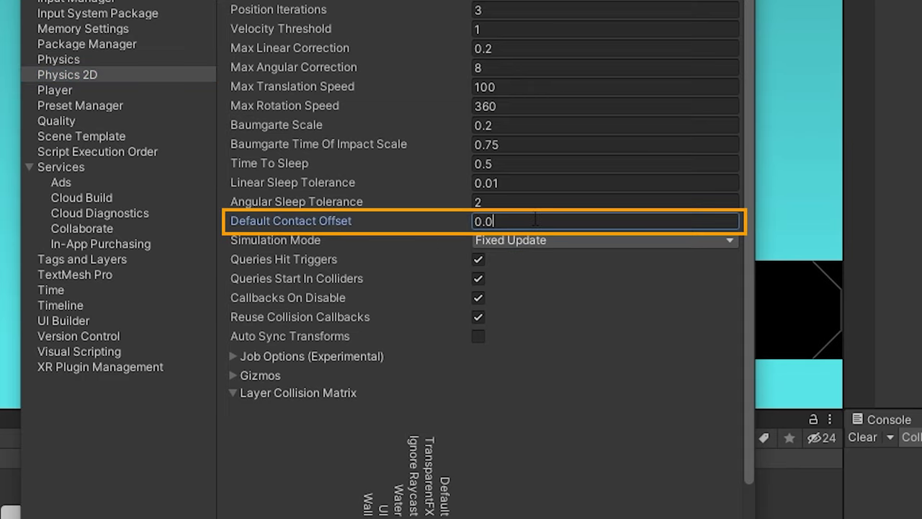
text(0.001)
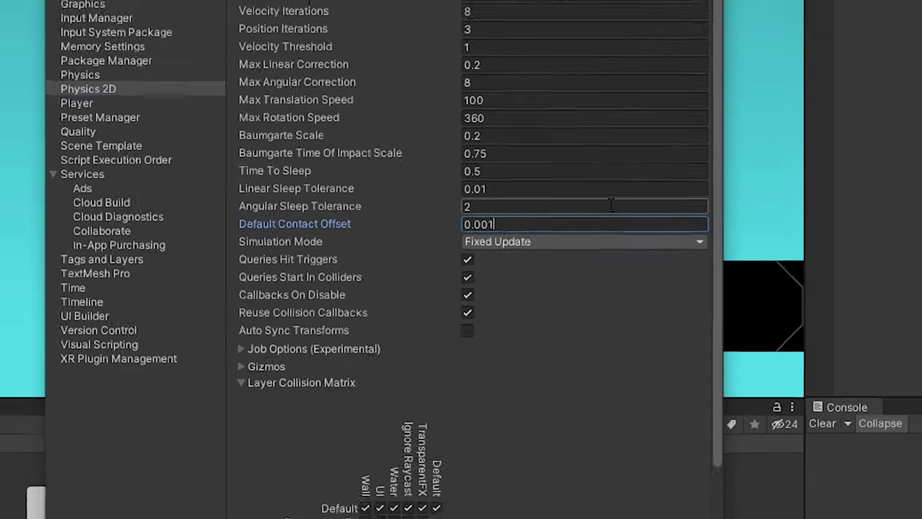
click(634, 202)
click(542, 70)
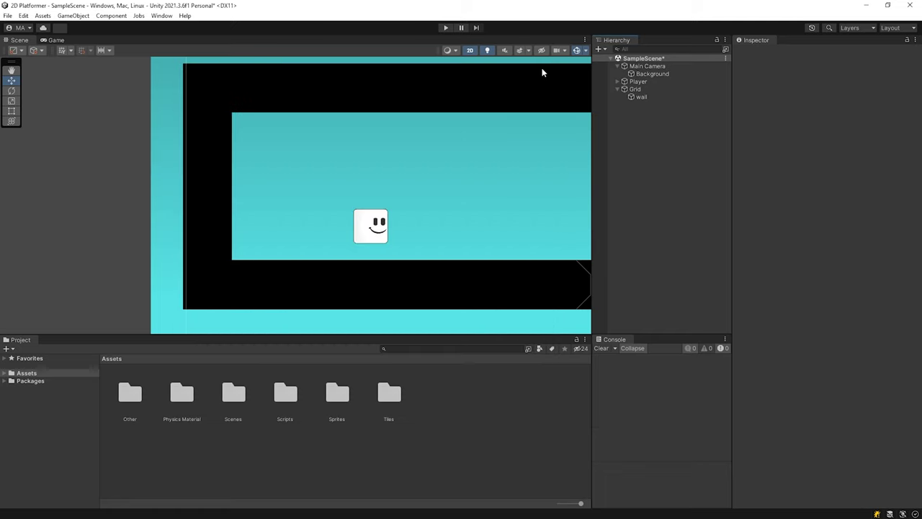
Run the game, move the player to the right along the platform and pause
scroll(538, 183, down, 2)
click(446, 28)
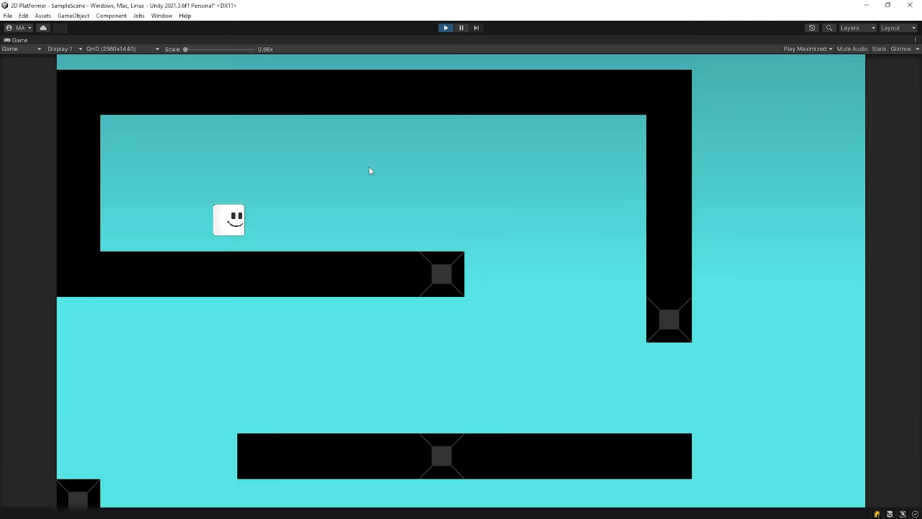
key(Right)
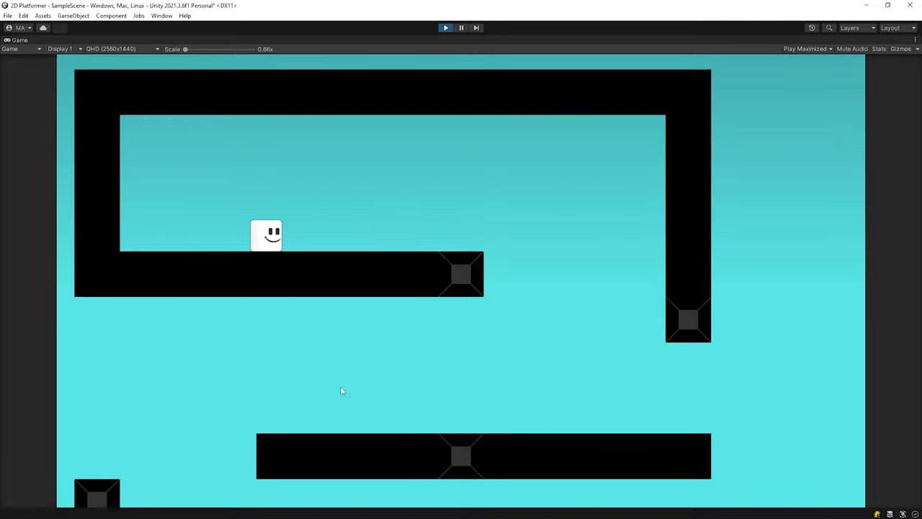
click(462, 29)
scroll(331, 173, up, 6)
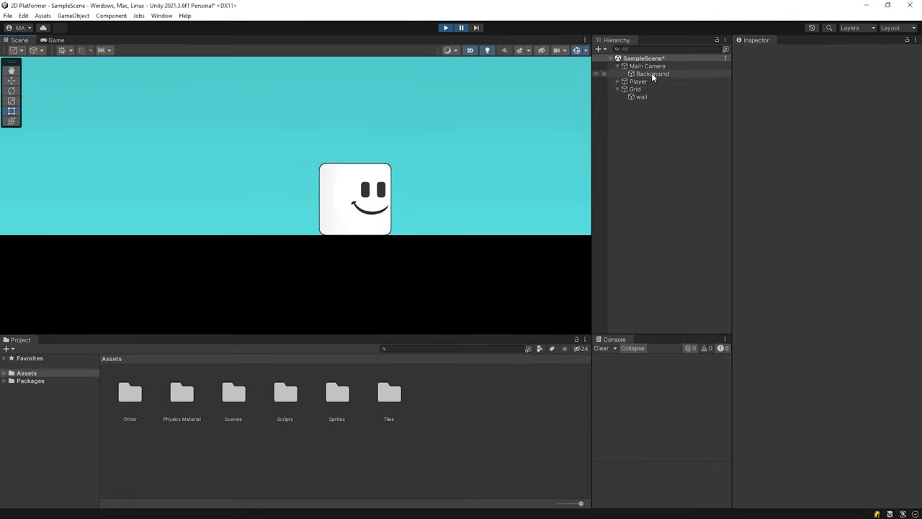
Hide the Background again and examine how closely the Player collider meets the wall collider under the new contact offset
click(664, 74)
click(757, 53)
click(639, 81)
ctrl+click(641, 96)
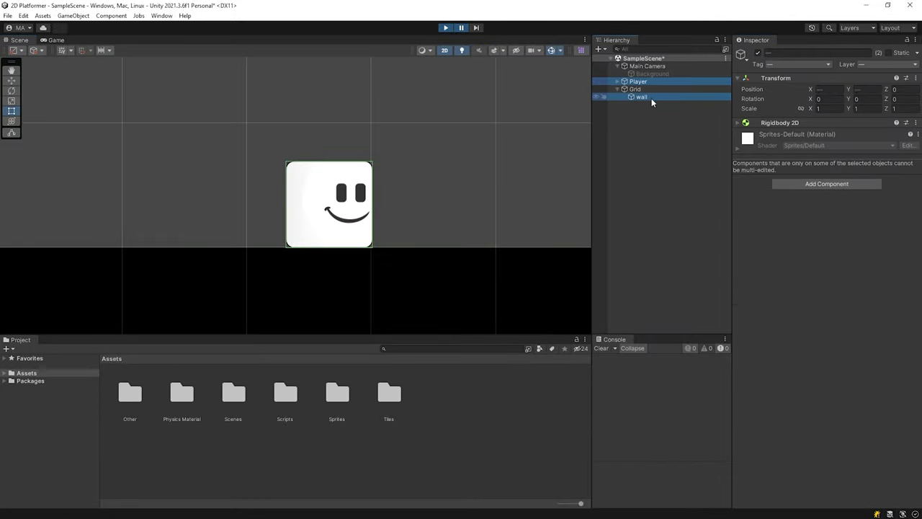
scroll(395, 237, up, 6)
scroll(339, 267, up, 3)
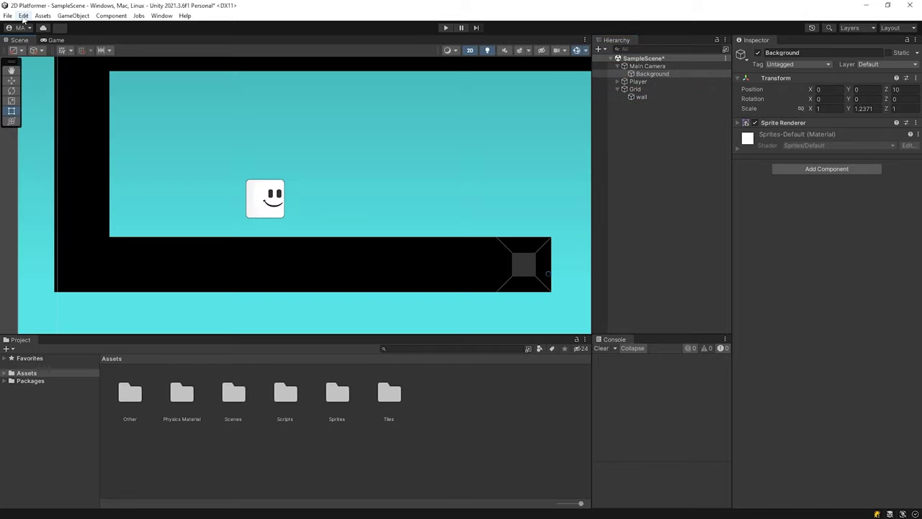
Edit the Default Contact Offset again in the project's Physics 2D settings and close the settings
click(23, 16)
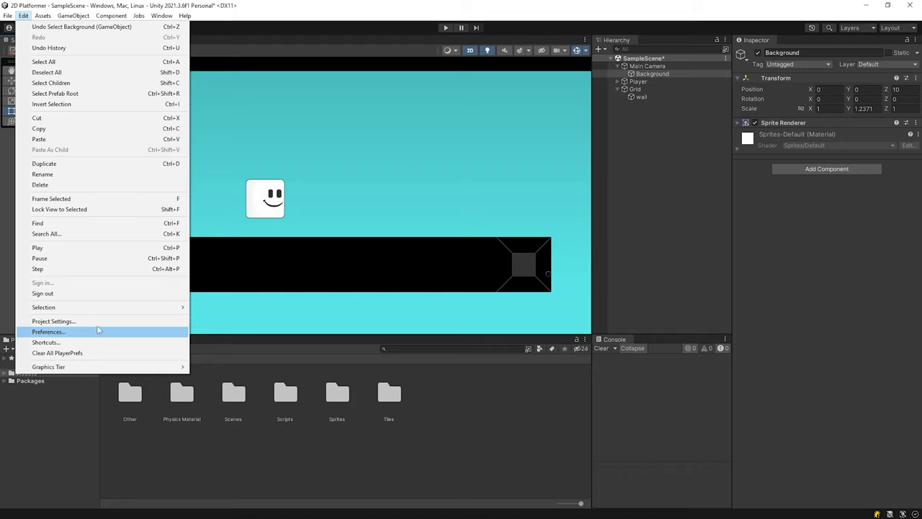
click(108, 321)
click(424, 231)
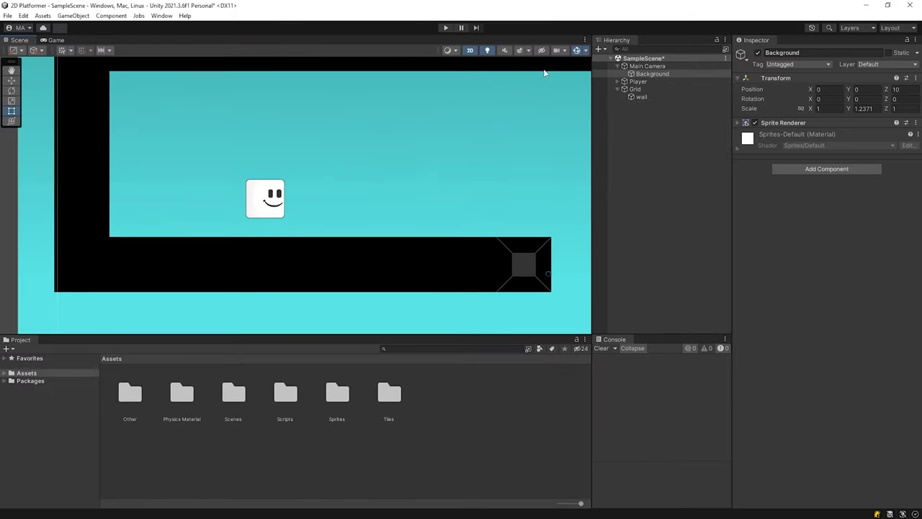
click(640, 171)
Run the game, pause it and inspect where the player touches the ground
click(445, 27)
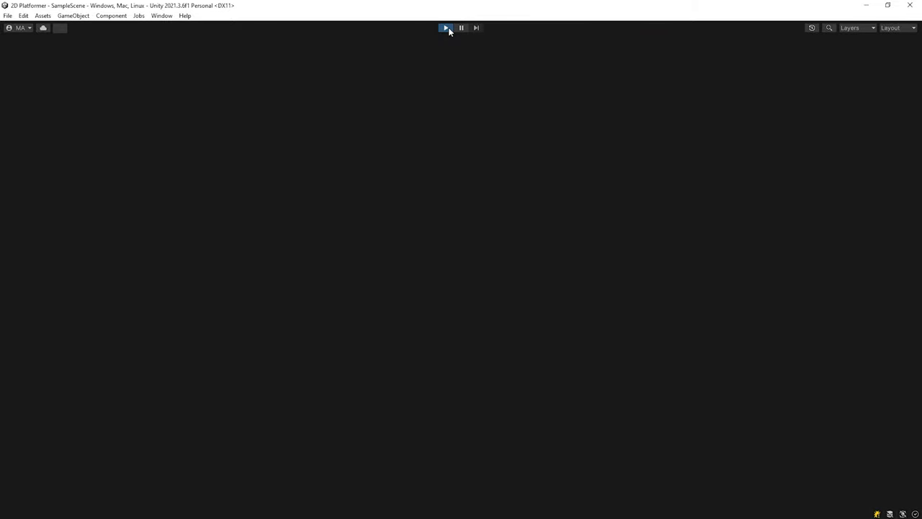
scroll(322, 259, up, 5)
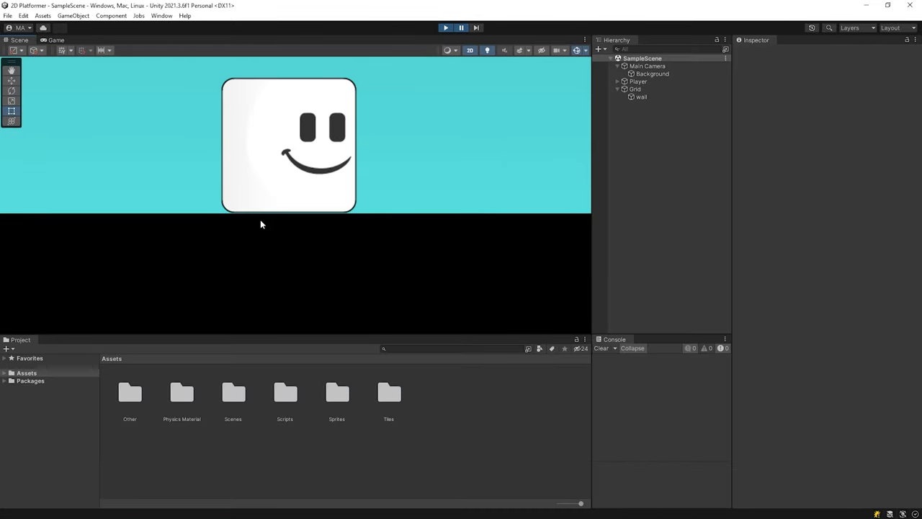
scroll(300, 219, down, 3)
Advance the paused game three frames to examine the player's movement toward the right
key(d)
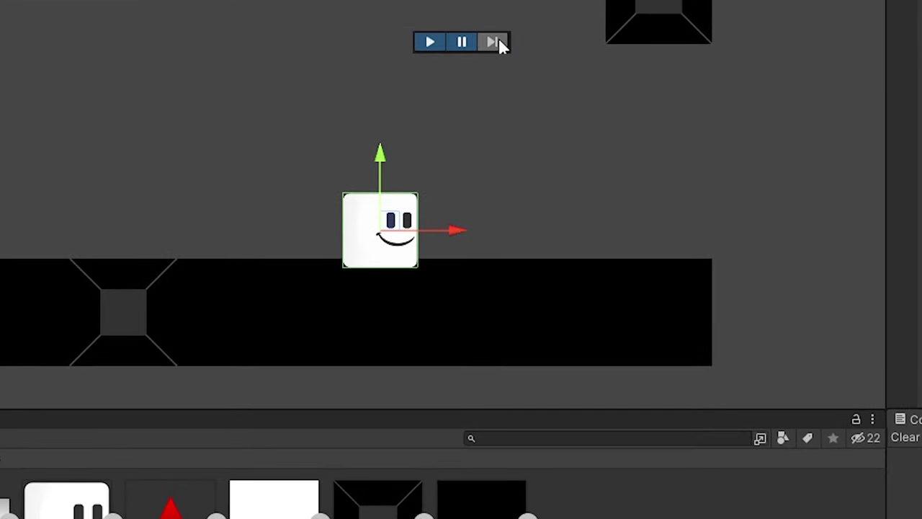
click(499, 40)
click(499, 39)
click(499, 39)
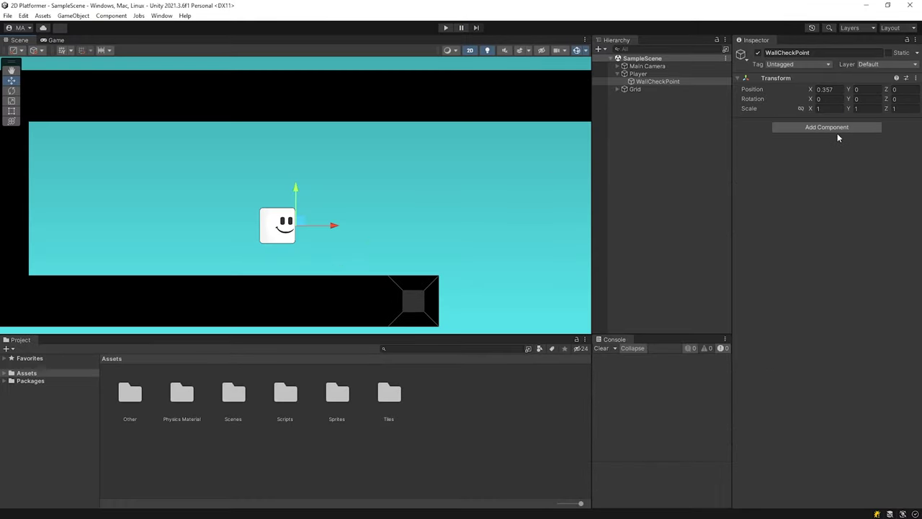
Add a Box Collider 2D to WallCheckPoint and set its size to 0.06 by 0.6
click(838, 129)
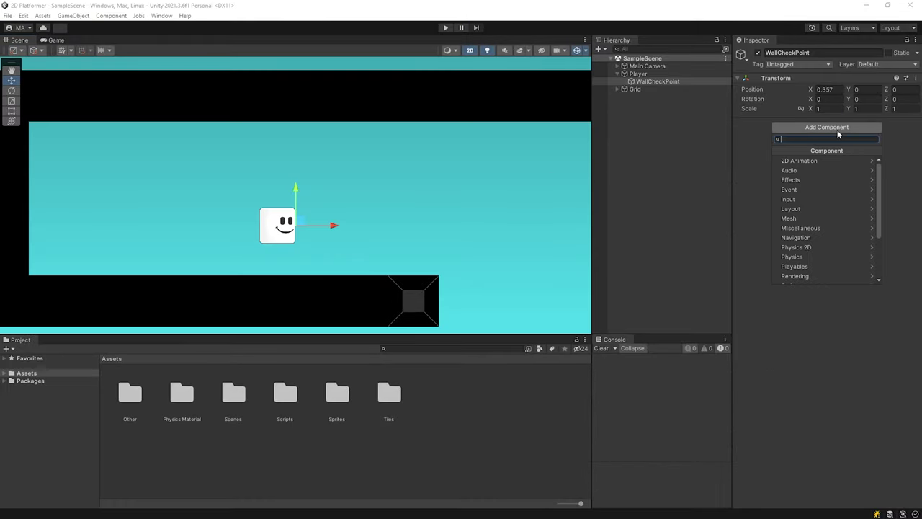
text(box)
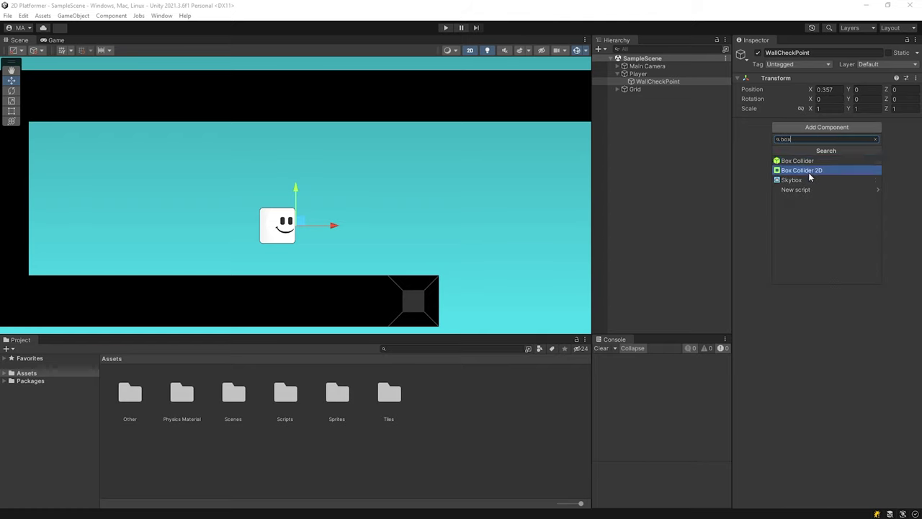
click(808, 171)
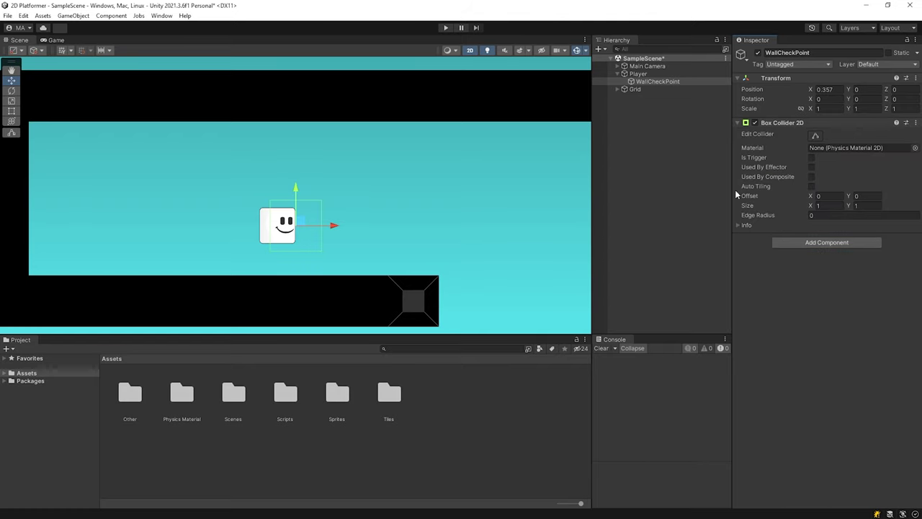
text(0.06)
text(0.6)
scroll(315, 268, up, 5)
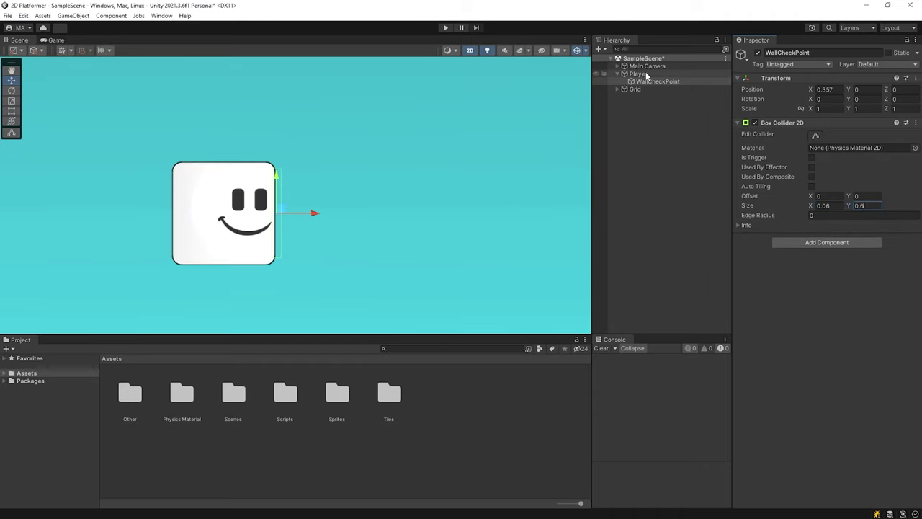
Deactivate the Background object under Main Camera and select Player to compare its collider with WallCheckPoint's
click(617, 66)
click(648, 73)
click(758, 52)
click(646, 97)
click(641, 82)
scroll(249, 218, up, 2)
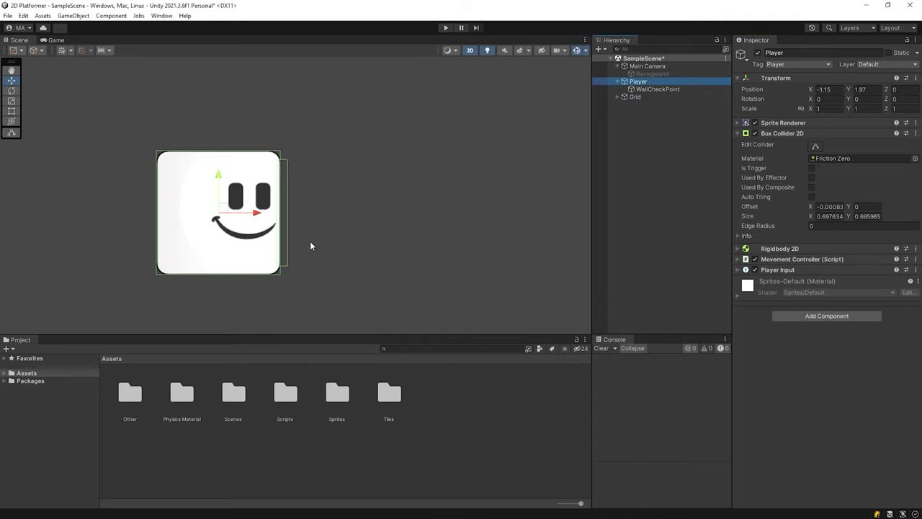
Move WallCheckPoint to about X 0.346, Y 0.043 on the player's front edge and set its collider's Y size to 0.55
click(637, 88)
key(f)
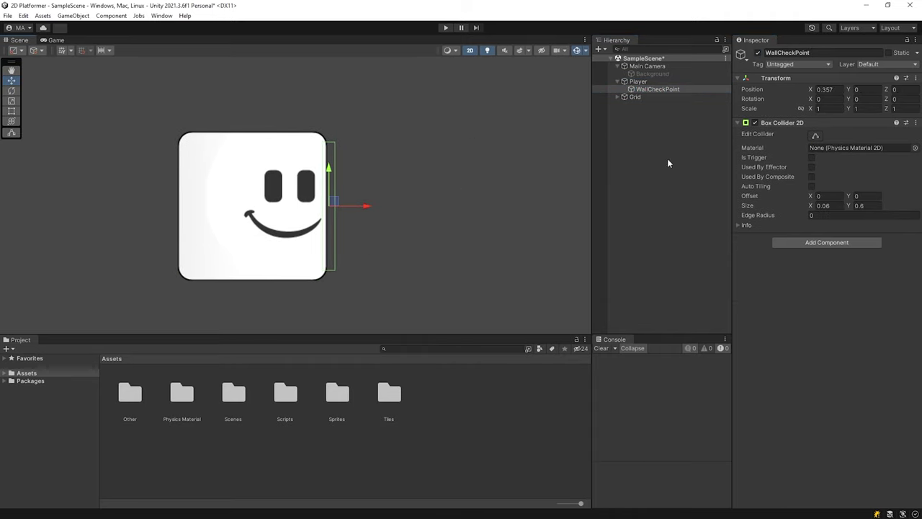
click(854, 90)
drag(369, 203, 366, 201)
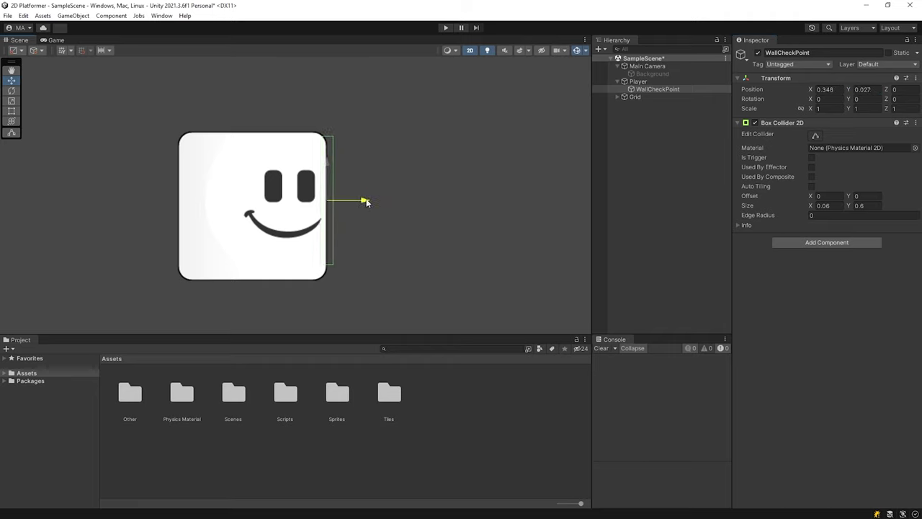
click(863, 205)
text(0.55)
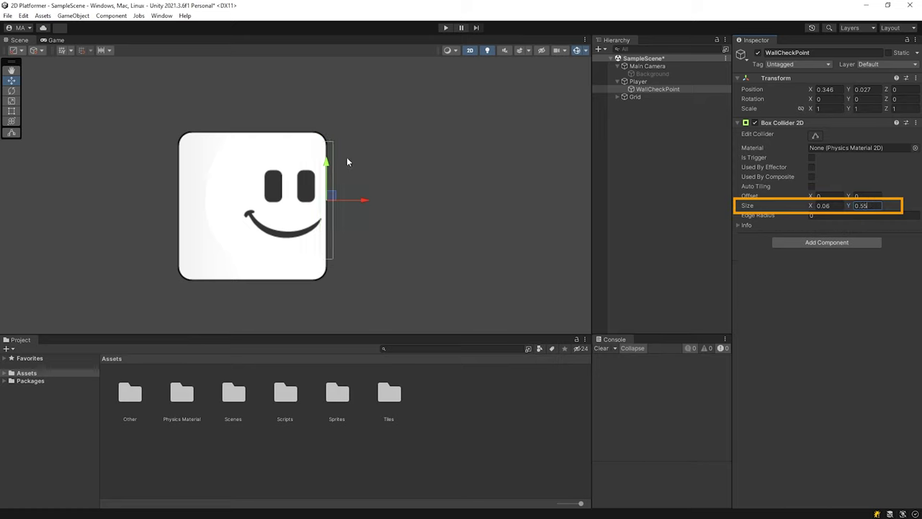
drag(326, 164, 325, 160)
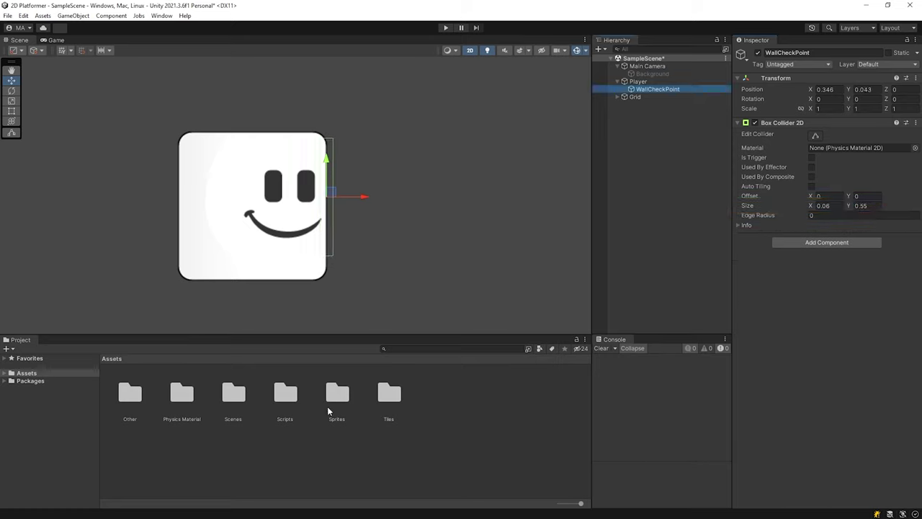
In the MovementController script, change the height of the wall check's OverlapBox to 0.55f
double_click(285, 395)
double_click(182, 395)
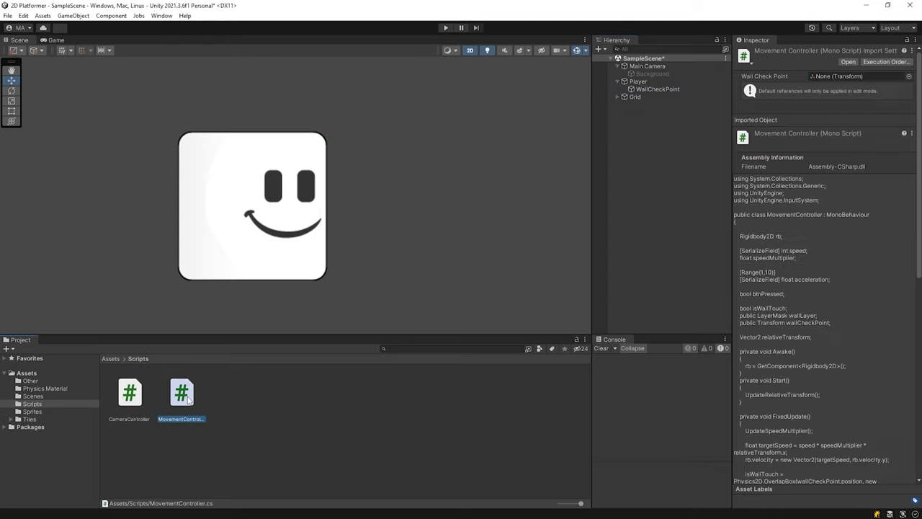
scroll(461, 274, down, 5)
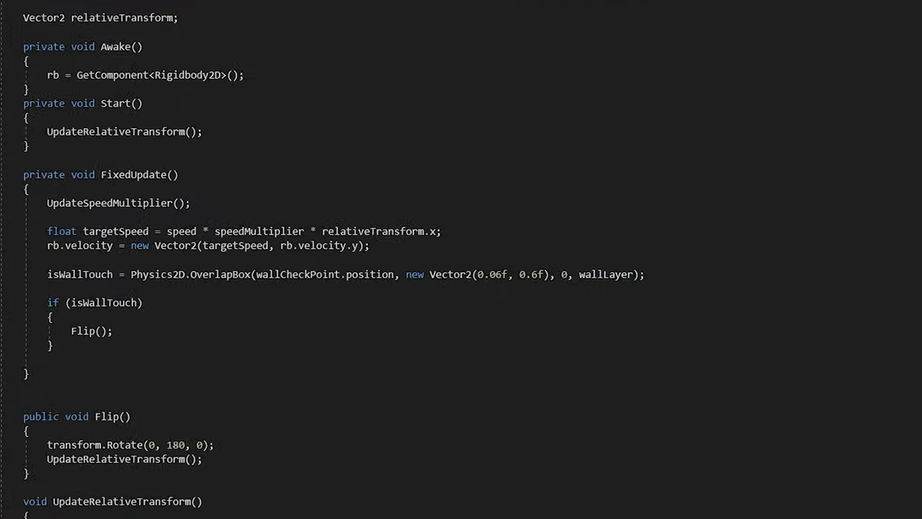
click(495, 337)
key(BackSpace)
text(55)
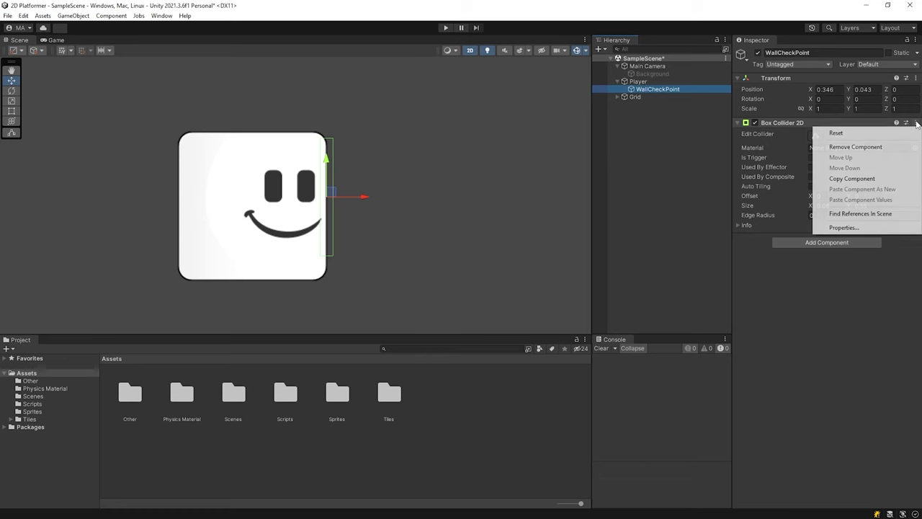
Remove the Box Collider 2D from WallCheckPoint, then reactivate the Background object and save the scene
click(888, 147)
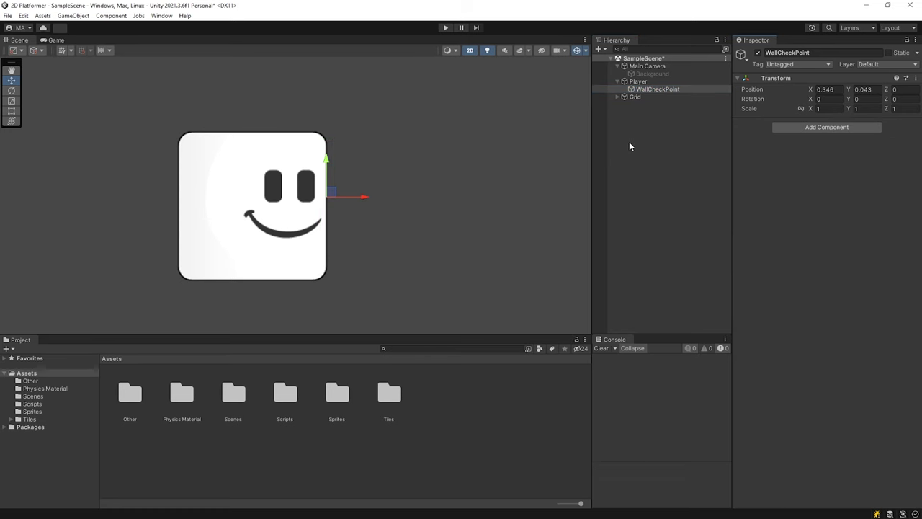
click(652, 73)
click(757, 53)
click(663, 145)
key(ctrl+s)
Run the game to test the player's movement and wall flipping, and stop it
scroll(483, 144, down, 6)
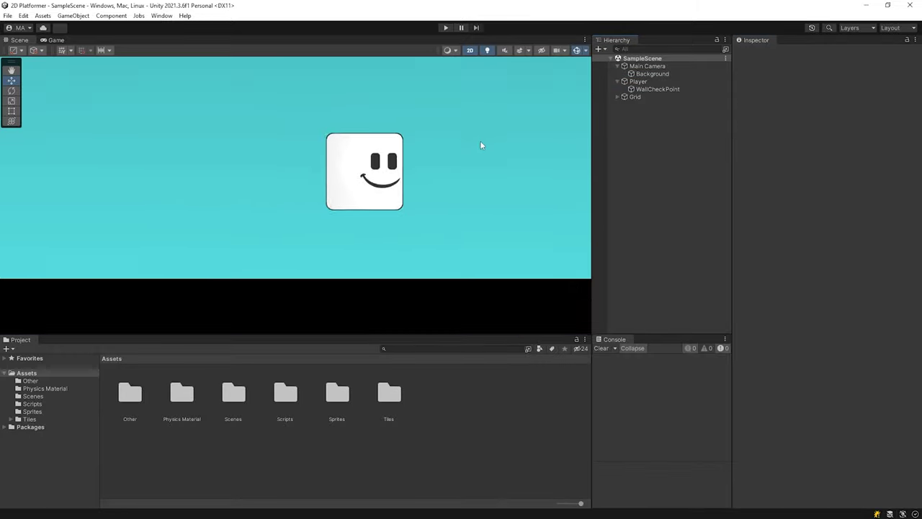
click(448, 27)
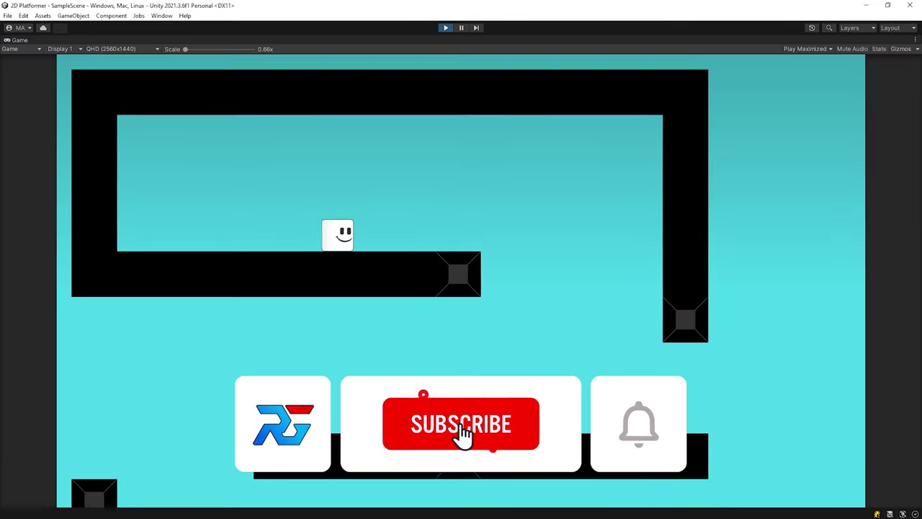
key(a)
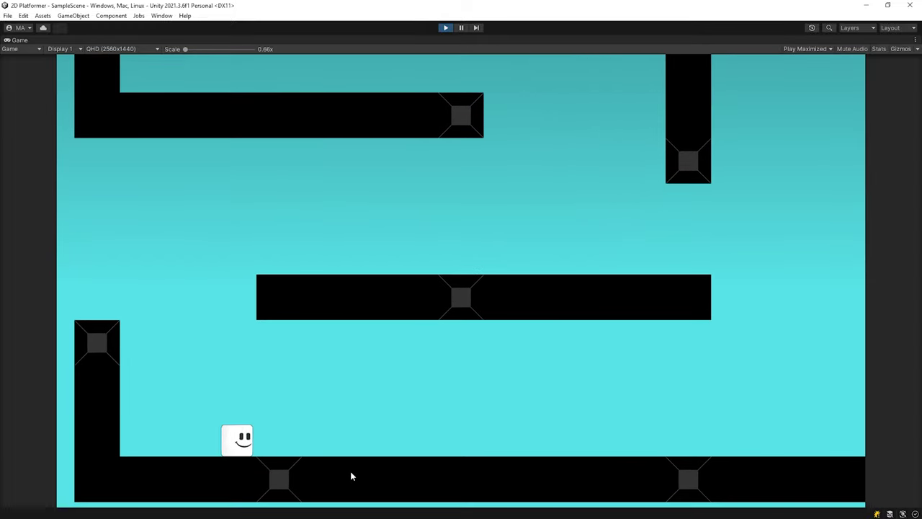
key(ctrl+p)
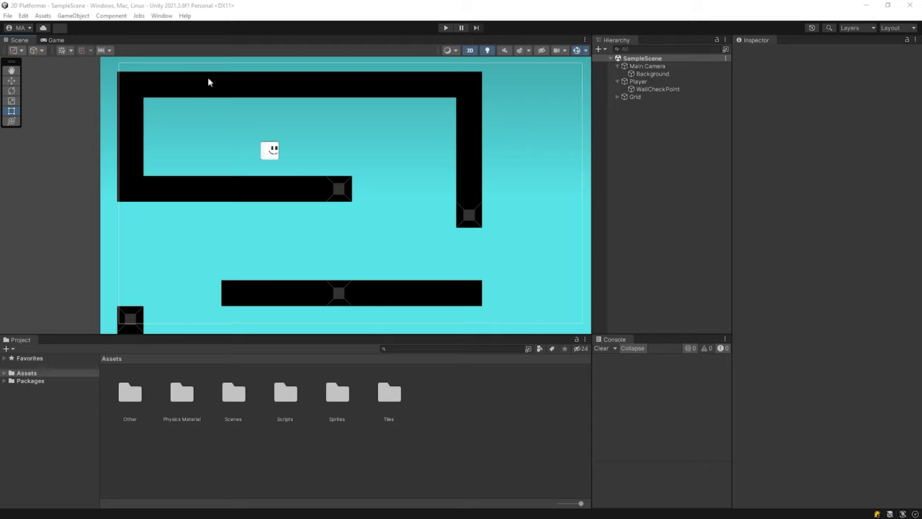
Install the Universal RP package from the Unity Registry and close the Package Manager
click(163, 16)
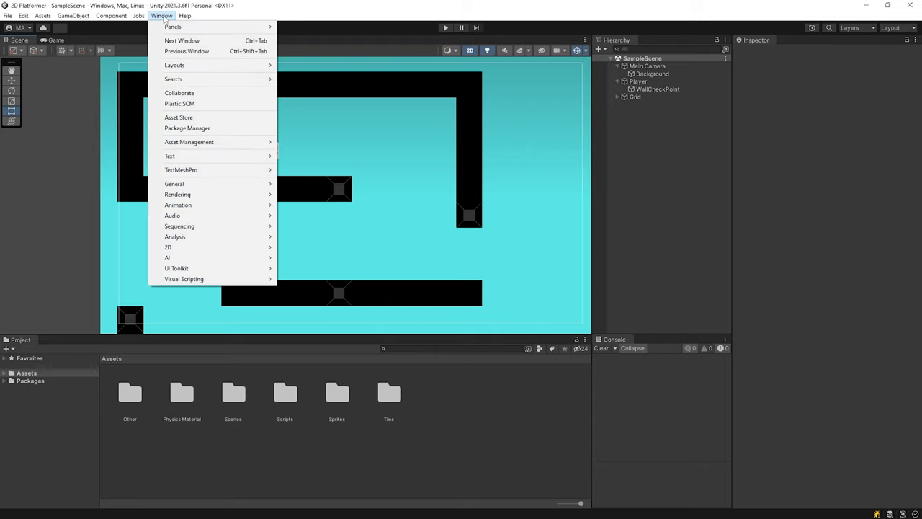
click(234, 128)
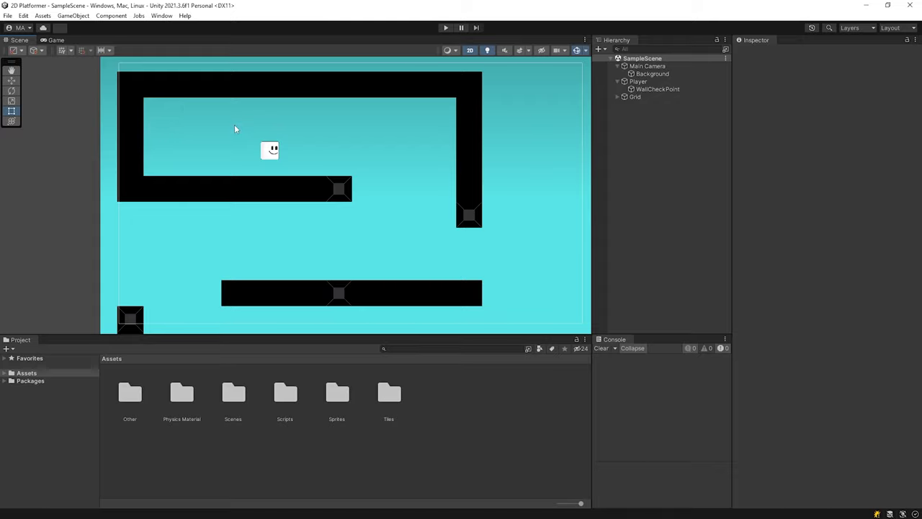
scroll(303, 207, down, 10)
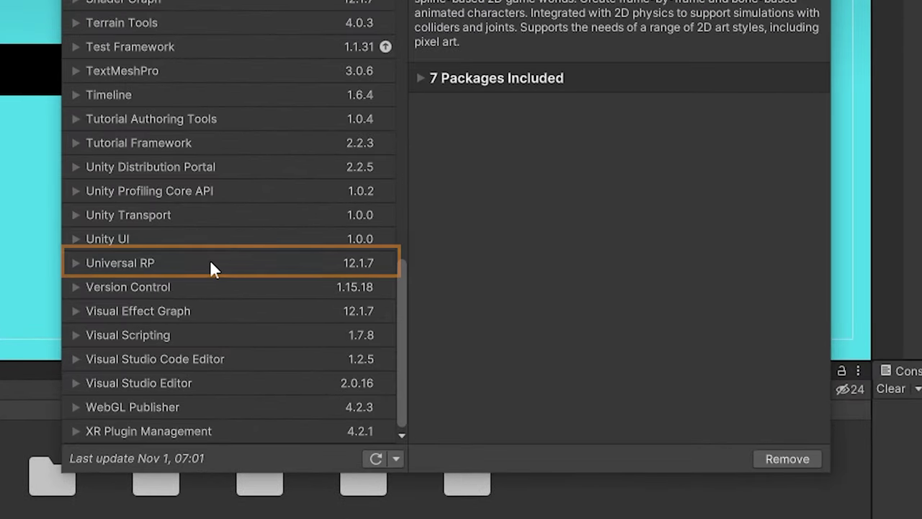
click(261, 284)
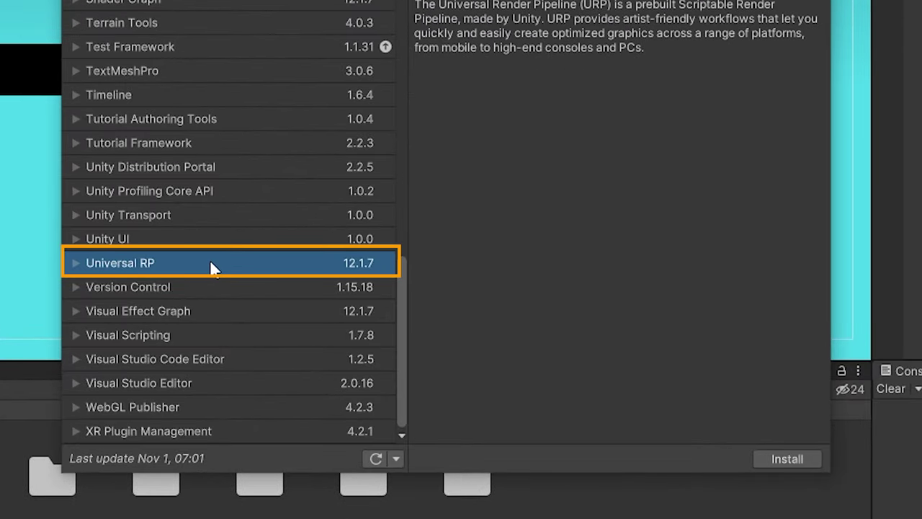
click(788, 459)
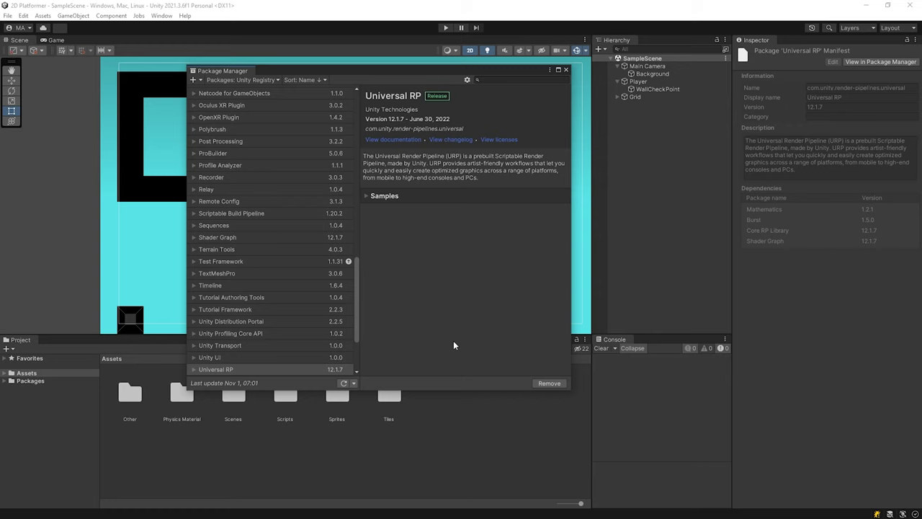
click(566, 70)
Create a URP Asset with 2D Renderer in the Assets folder and name it URP
right_click(435, 414)
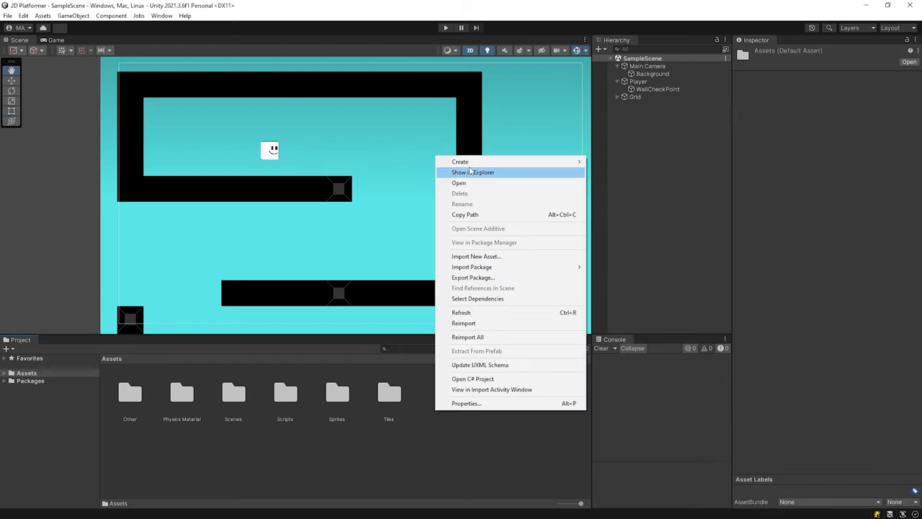
mouse_move(472, 164)
mouse_move(634, 511)
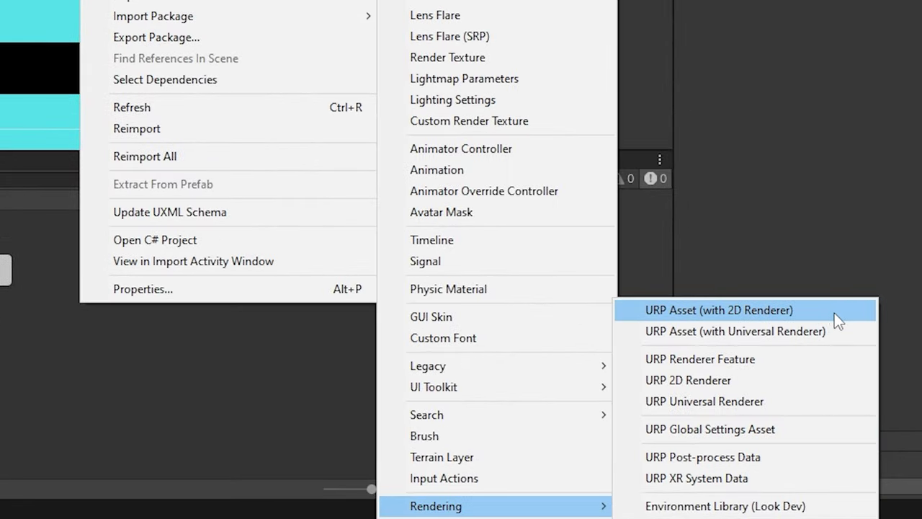
click(834, 313)
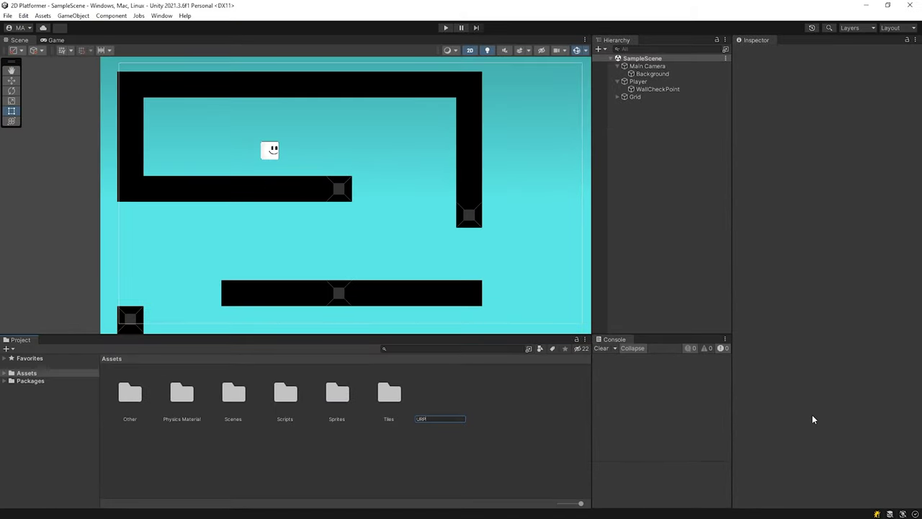
text(URP)
key(Return)
Assign the URP asset as the Scriptable Render Pipeline in the project's Graphics settings and close the settings
click(24, 15)
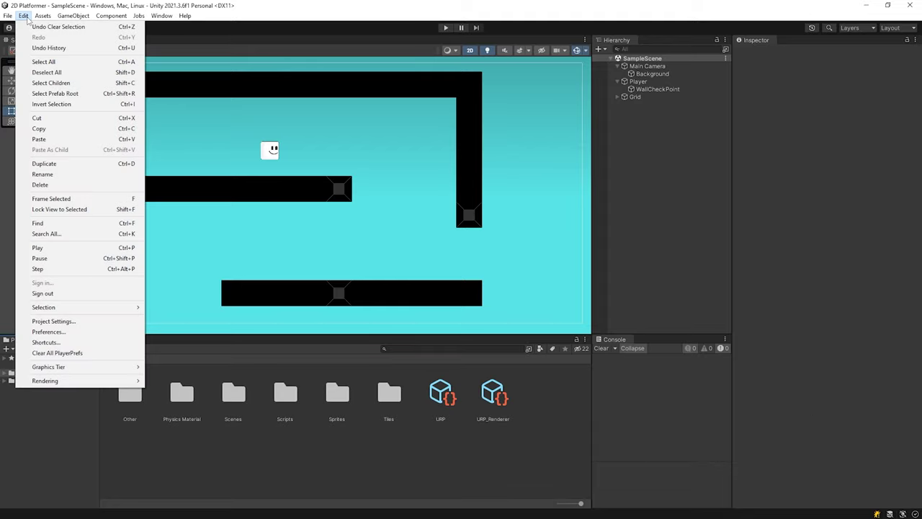
click(70, 321)
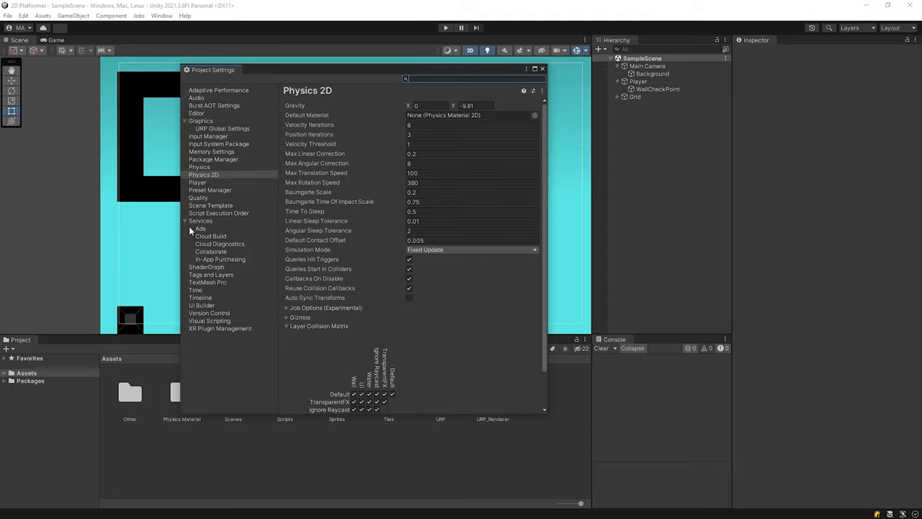
drag(360, 63, 698, 78)
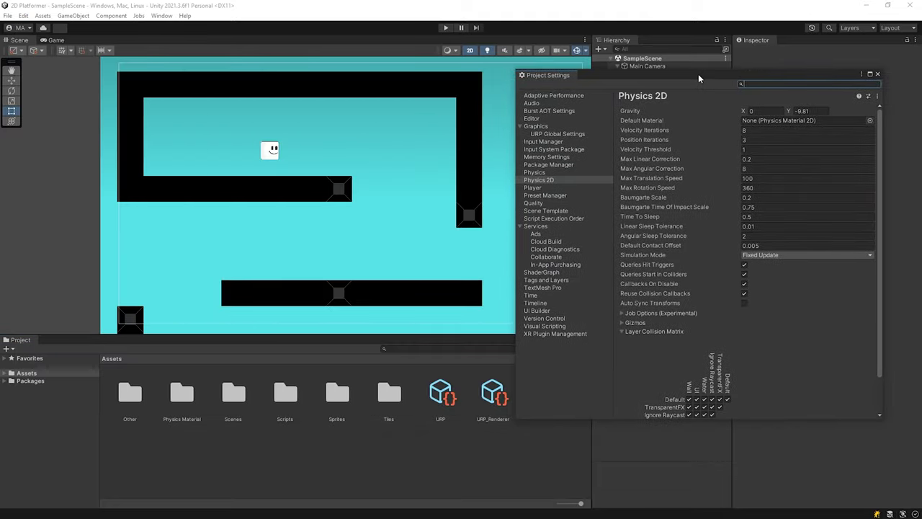
click(536, 126)
drag(454, 393, 692, 121)
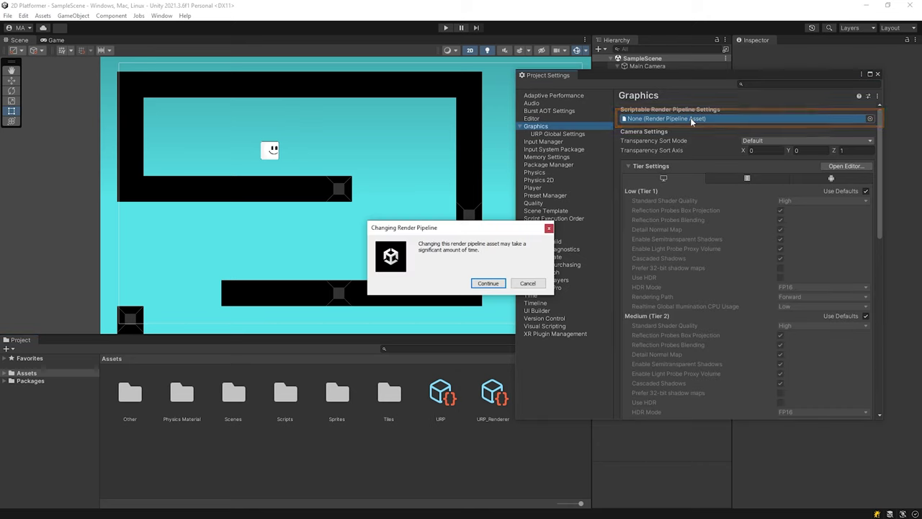
click(488, 284)
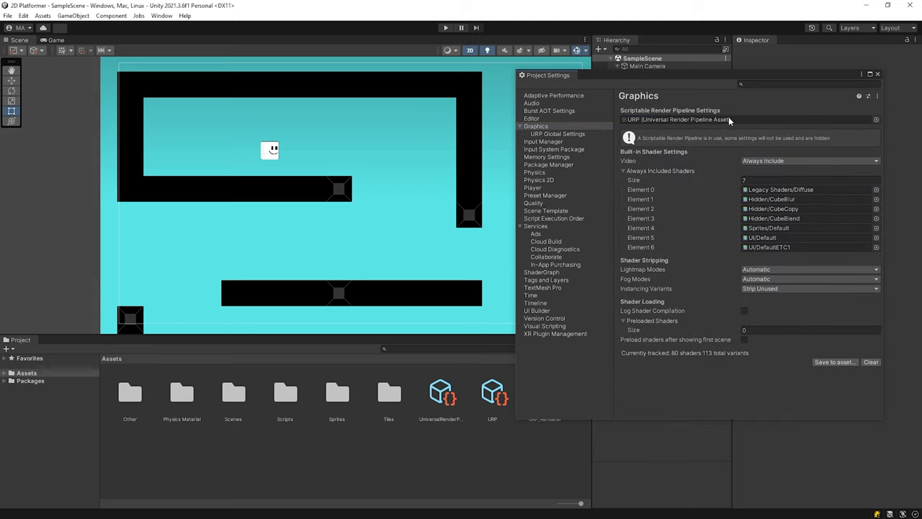
click(878, 72)
Create a folder named Renderer in Assets and move the three render pipeline assets into it
right_click(319, 465)
mouse_move(339, 212)
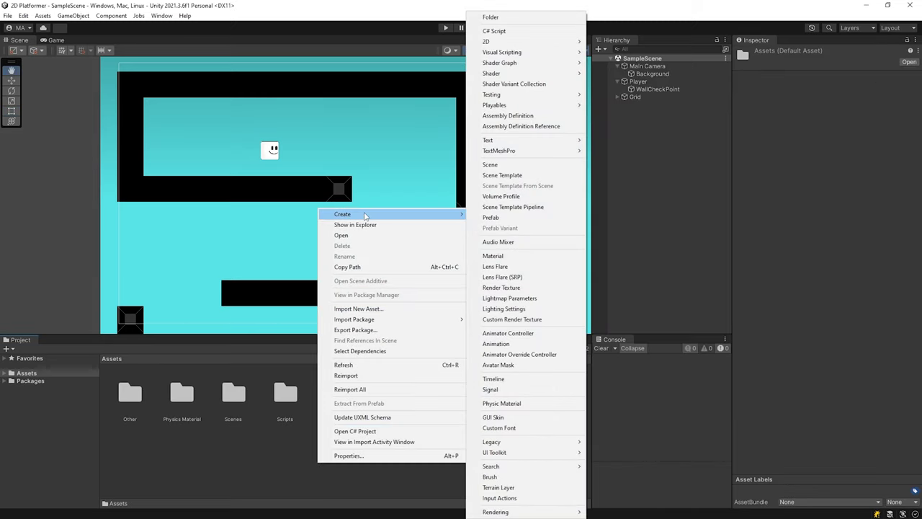
click(534, 20)
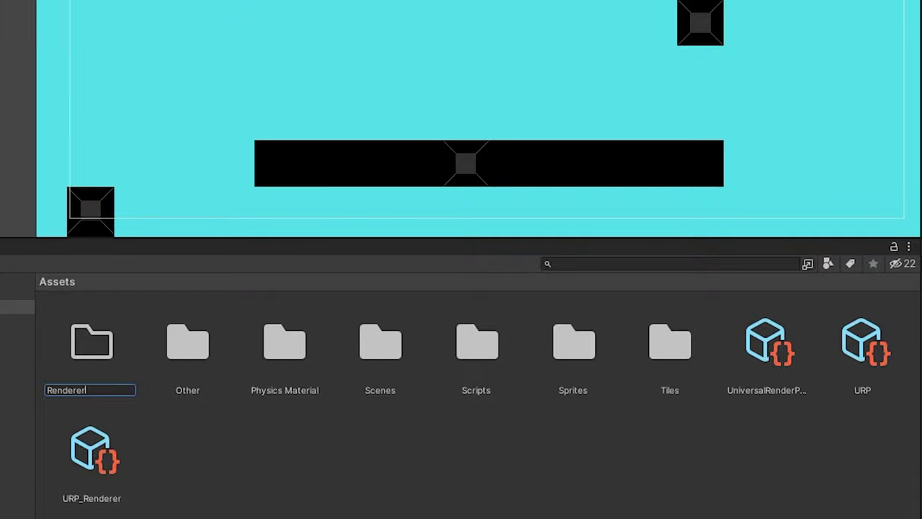
key(Return)
click(770, 350)
shift+click(91, 481)
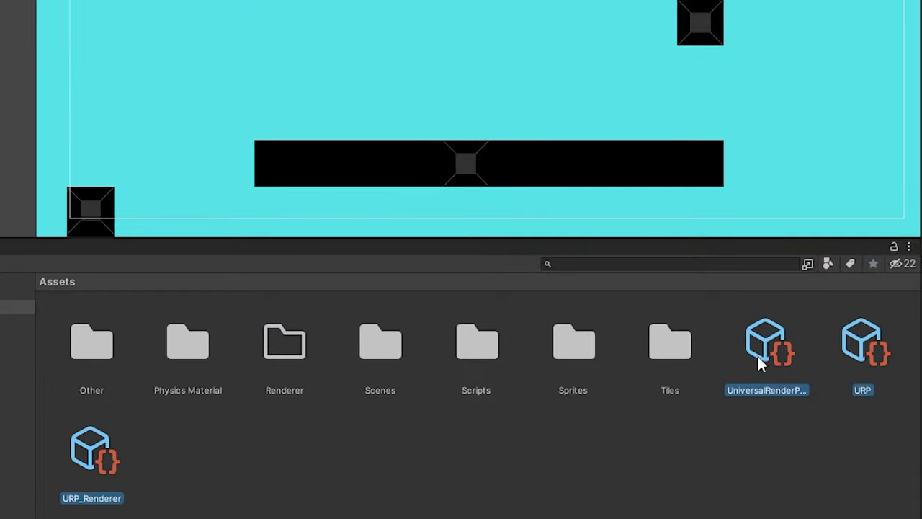
drag(105, 340, 286, 344)
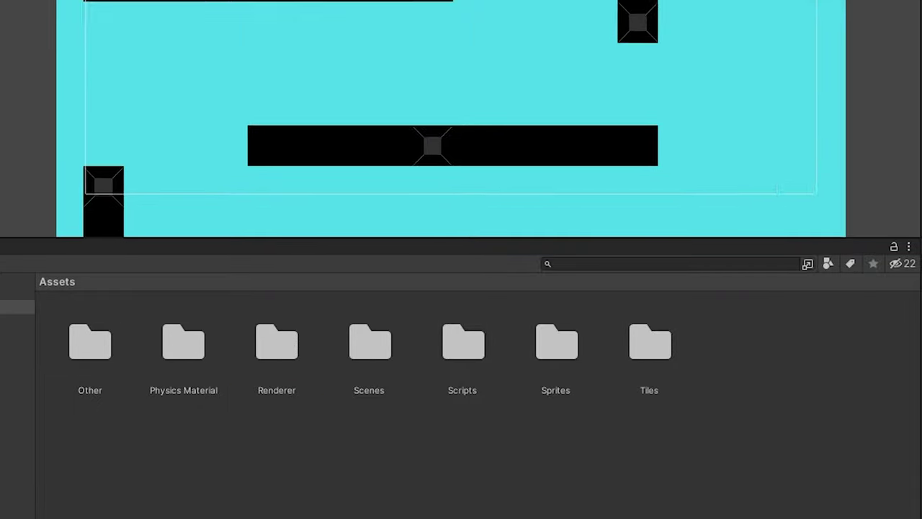
Add a Global Light 2D to the scene and name it Global Light 2D
right_click(640, 145)
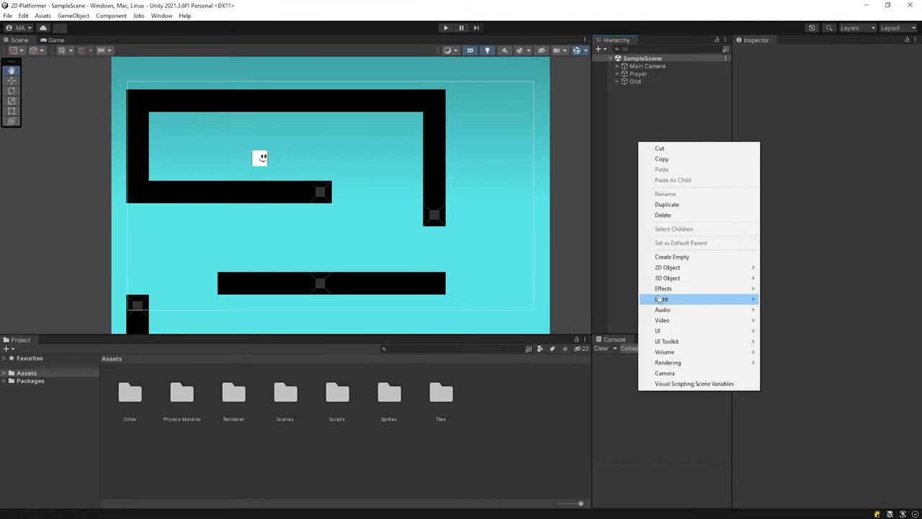
mouse_move(659, 298)
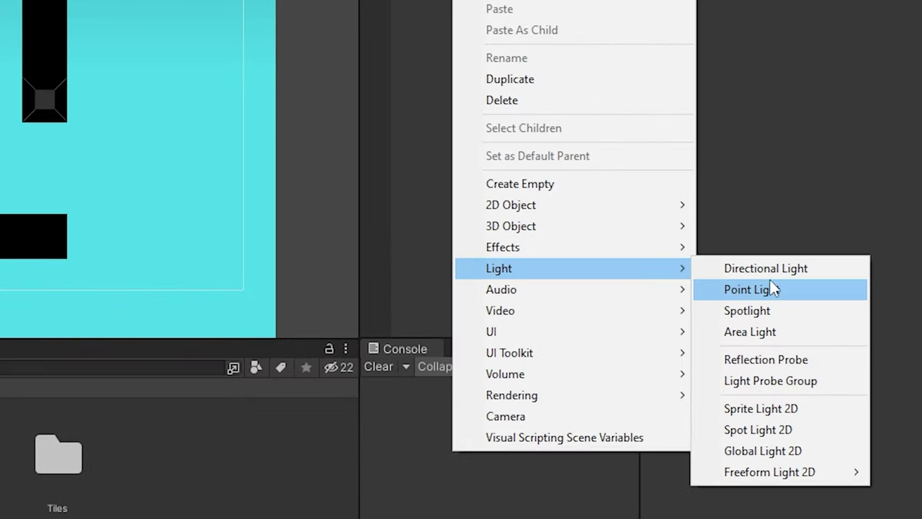
click(831, 456)
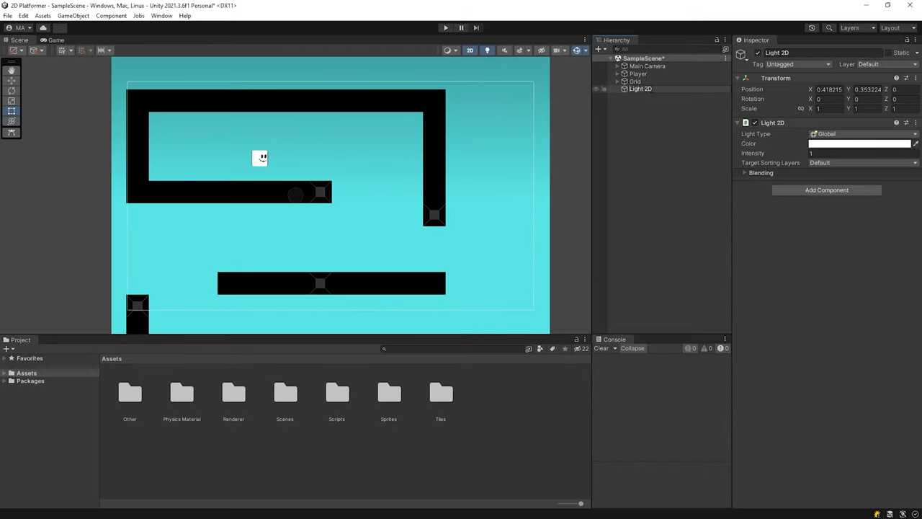
text(Global)
click(659, 109)
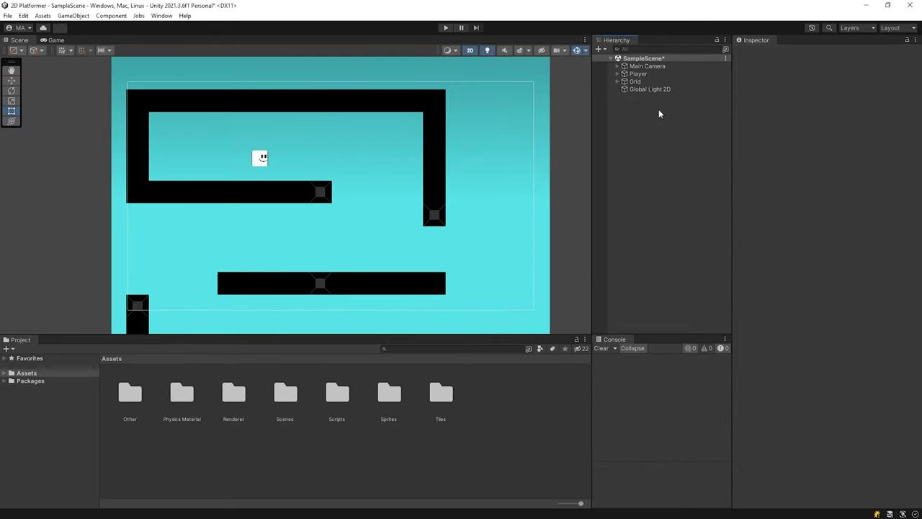
Try adjusting the intensity of the Global Light 2D
click(658, 89)
click(804, 153)
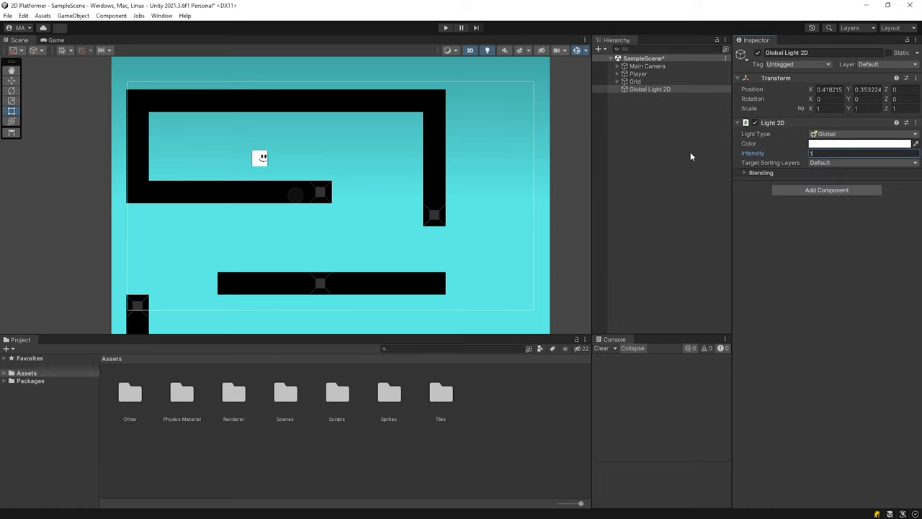
click(690, 152)
click(663, 89)
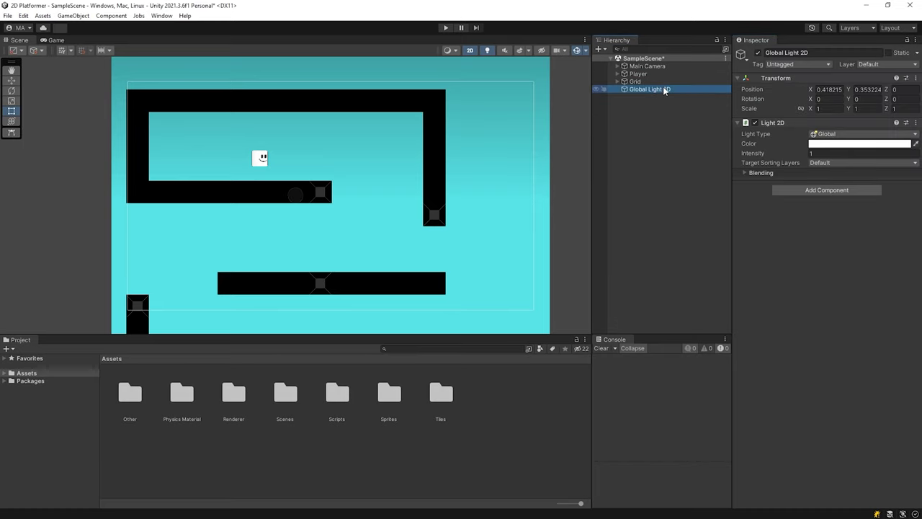
scroll(521, 144, down, 3)
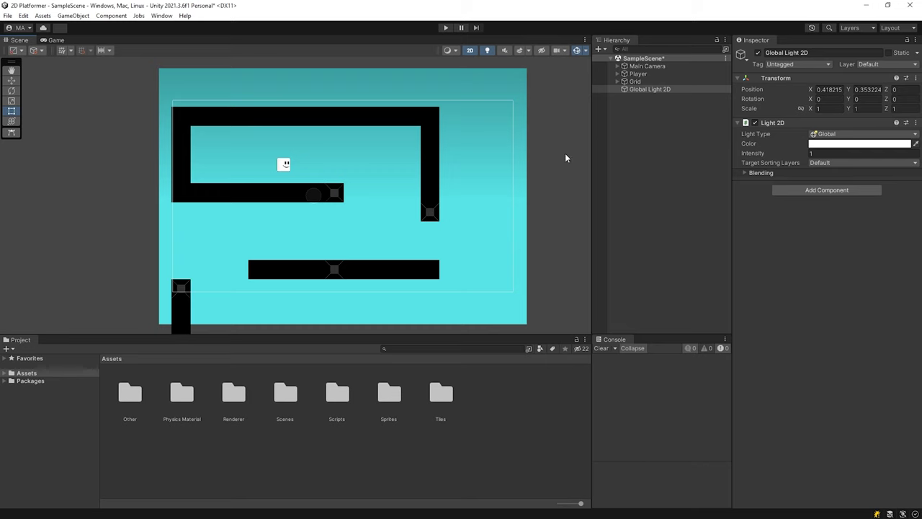
Assign the Sprite-Lit-Default material to the Player's Sprite Renderer
click(639, 74)
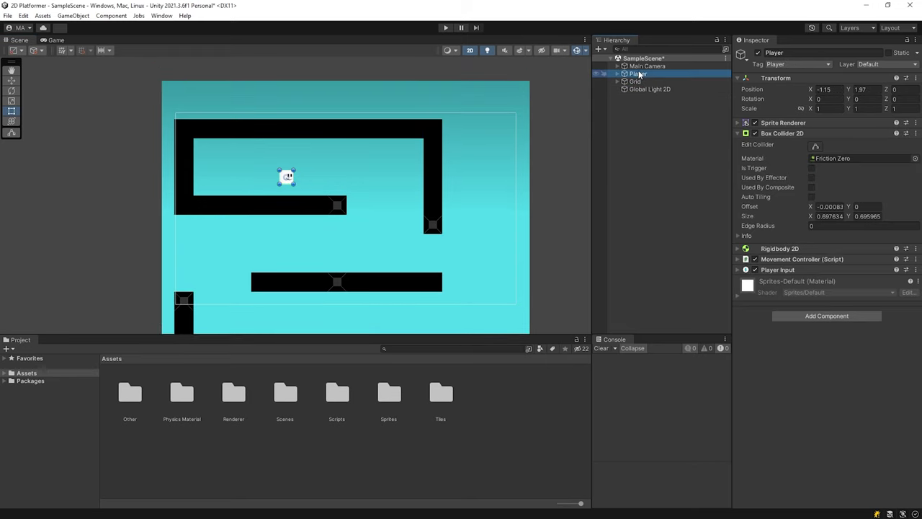
click(738, 123)
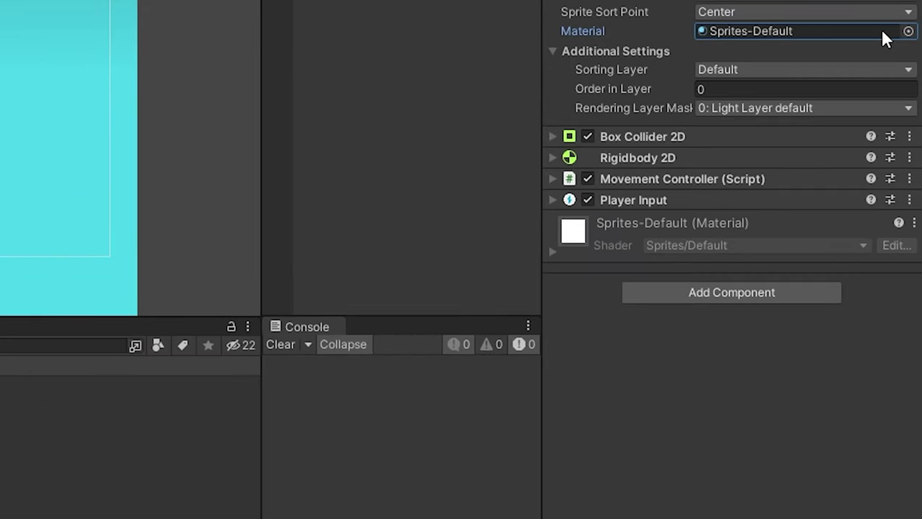
click(913, 192)
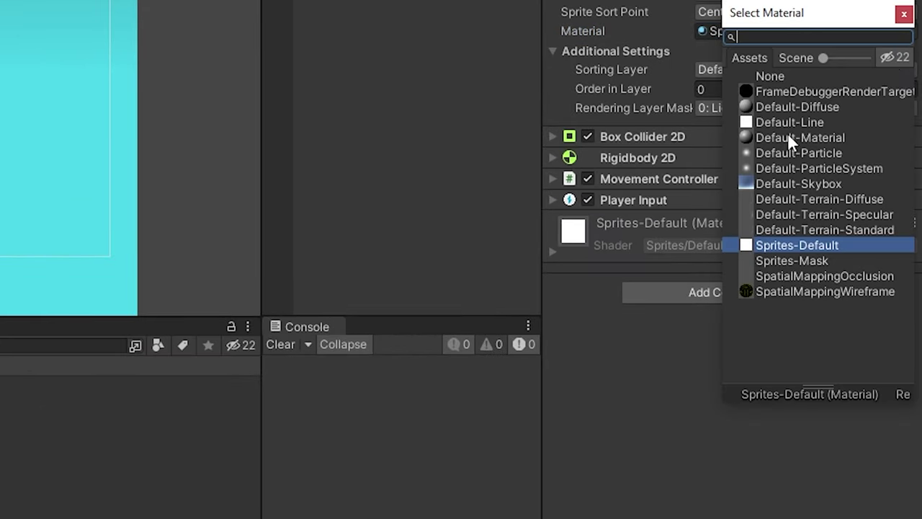
click(894, 57)
scroll(854, 182, down, 5)
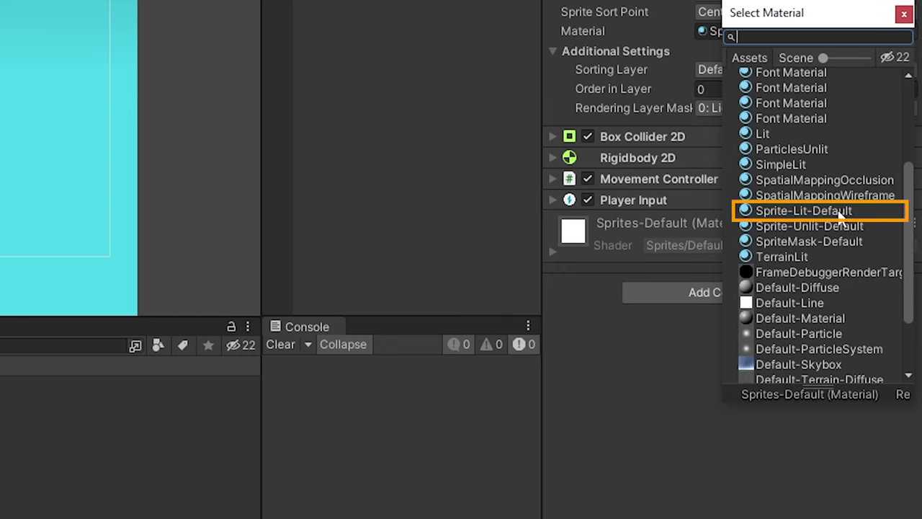
click(840, 209)
double_click(831, 213)
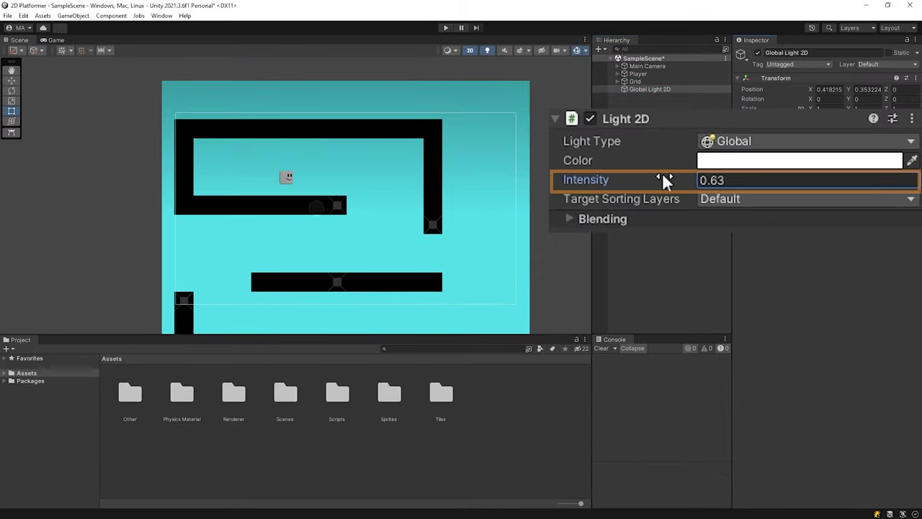
Vary the Global Light 2D's intensity to test how it lights the player, and set it back to 1
drag(658, 173, 686, 174)
drag(607, 160, 645, 164)
text(1)
click(668, 122)
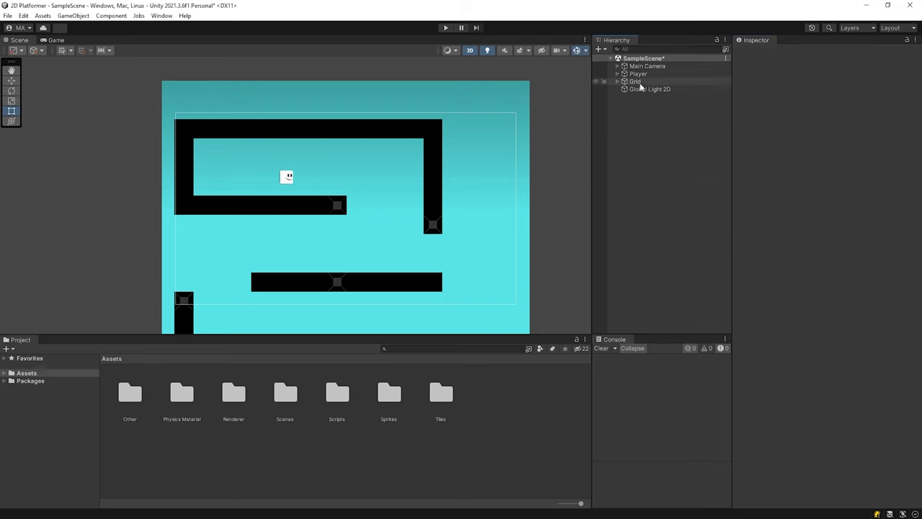
Assign the Sprite-Lit-Default material to the Tilemap Renderer of the wall object under Grid
click(640, 88)
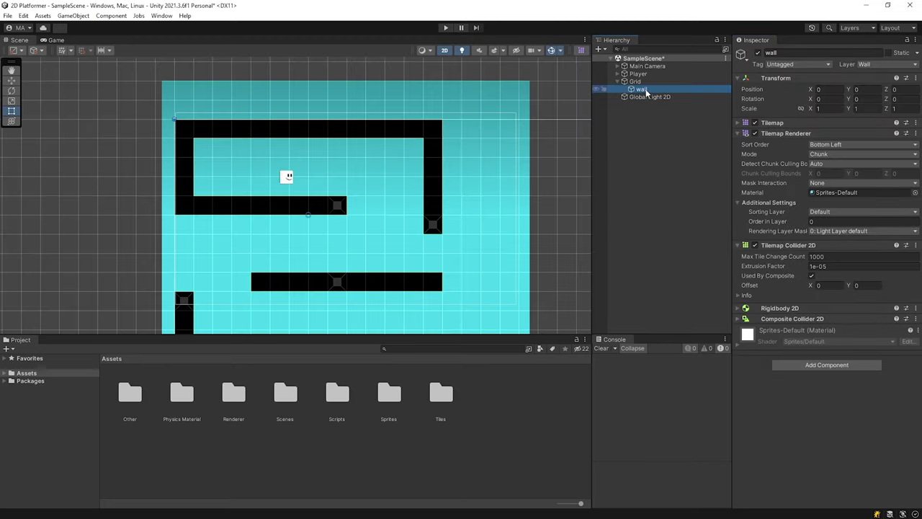
click(915, 195)
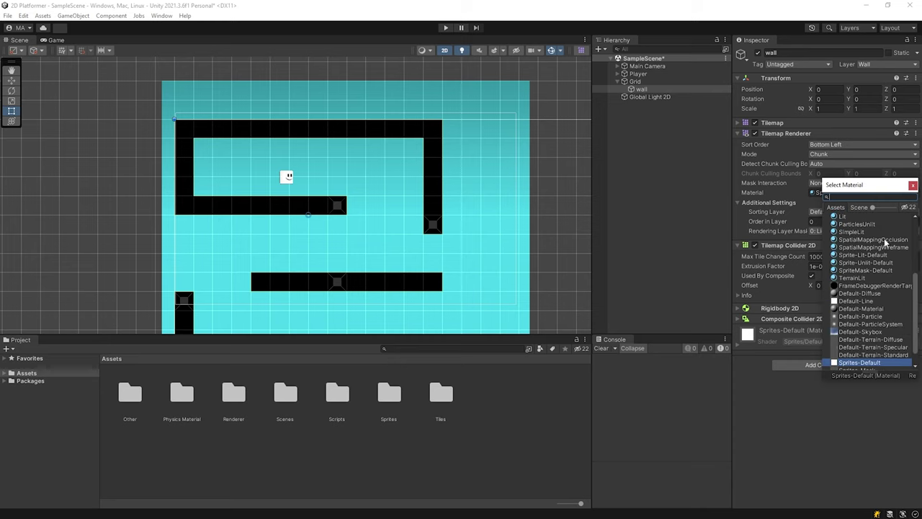
click(913, 185)
Assign the Sprite-Lit-Default material to the Sprite Renderer of the Background under Main Camera
click(617, 65)
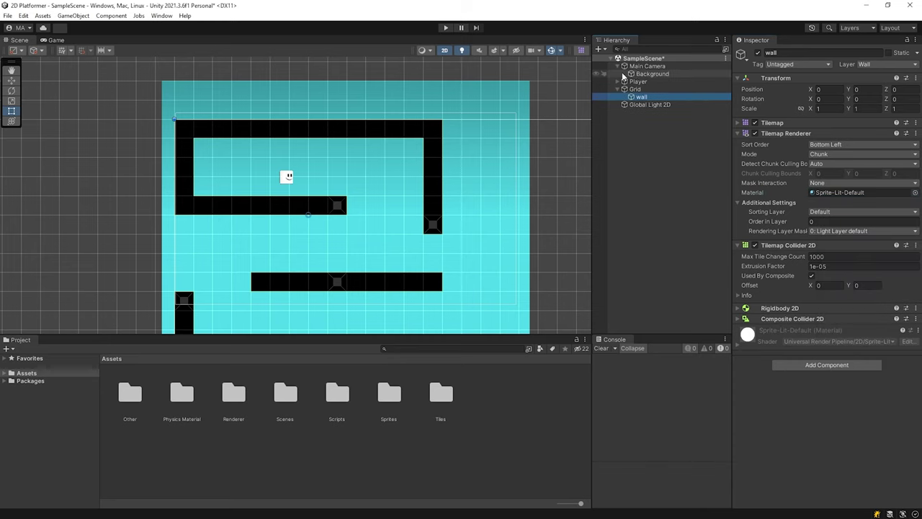
click(652, 74)
click(915, 191)
scroll(897, 221, up, 5)
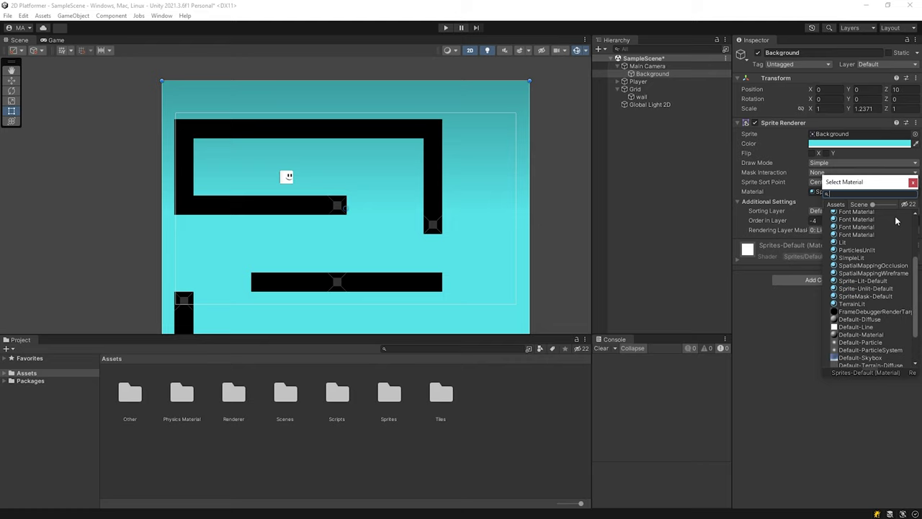
click(885, 281)
click(672, 137)
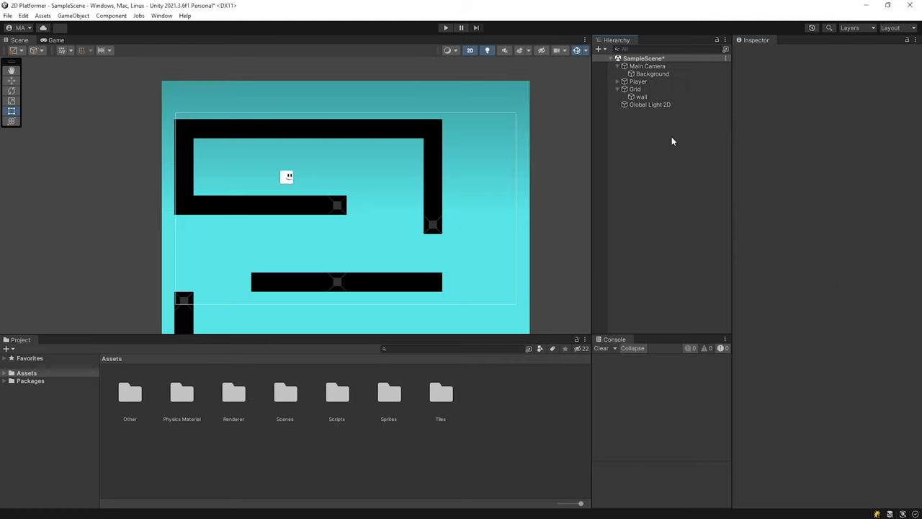
Lower the Global Light 2D's intensity to darken the scene, and toggle the Scene view lighting off and back on
click(655, 106)
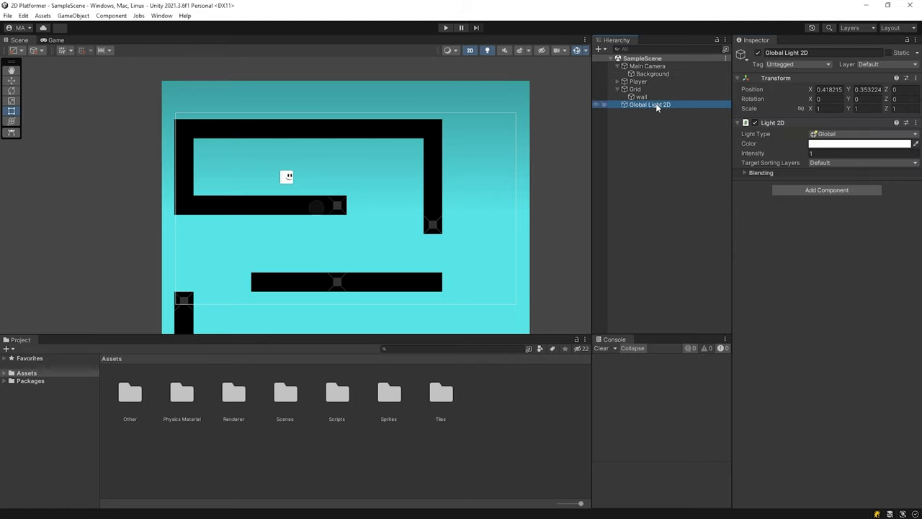
drag(801, 153, 778, 146)
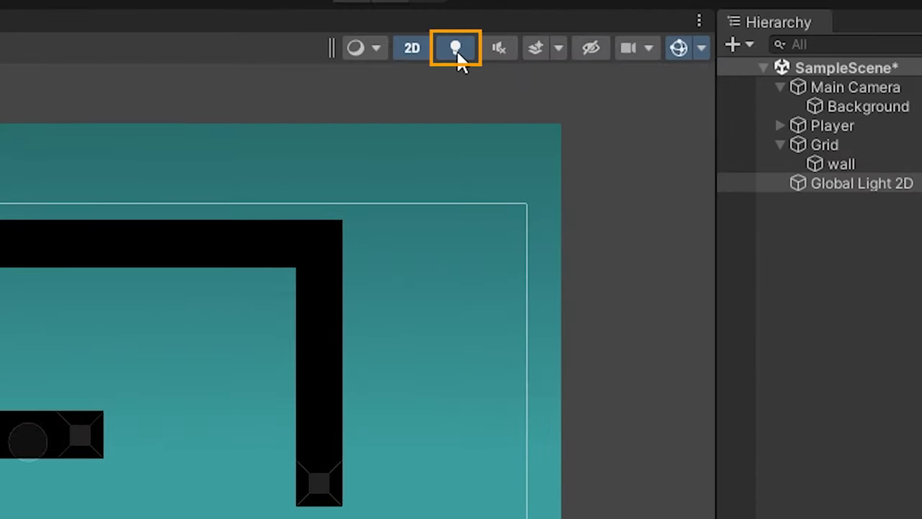
click(456, 49)
click(456, 48)
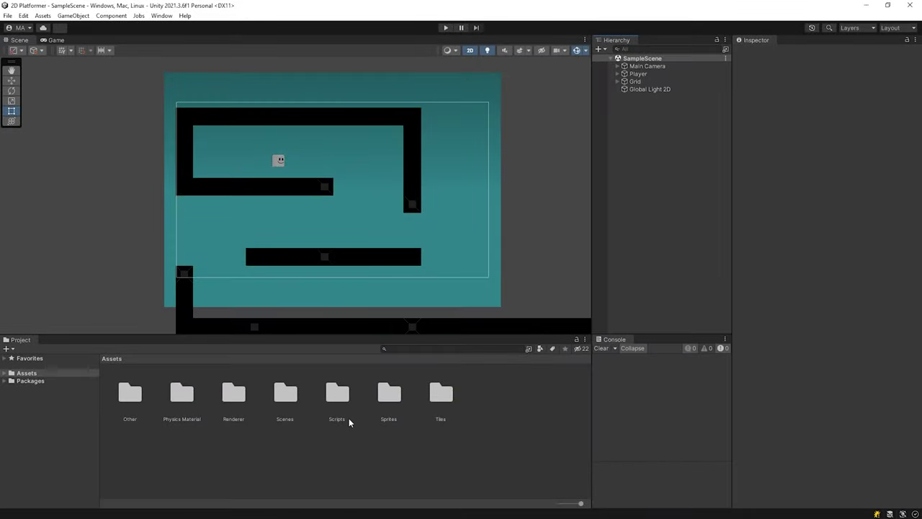
Duplicate SampleScene in the Scenes folder and open the copy, SampleScene 1
double_click(287, 408)
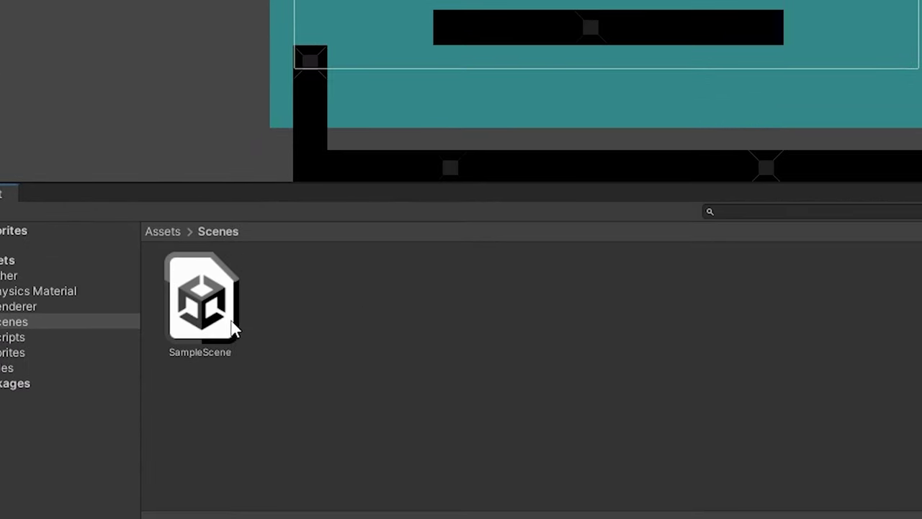
click(144, 404)
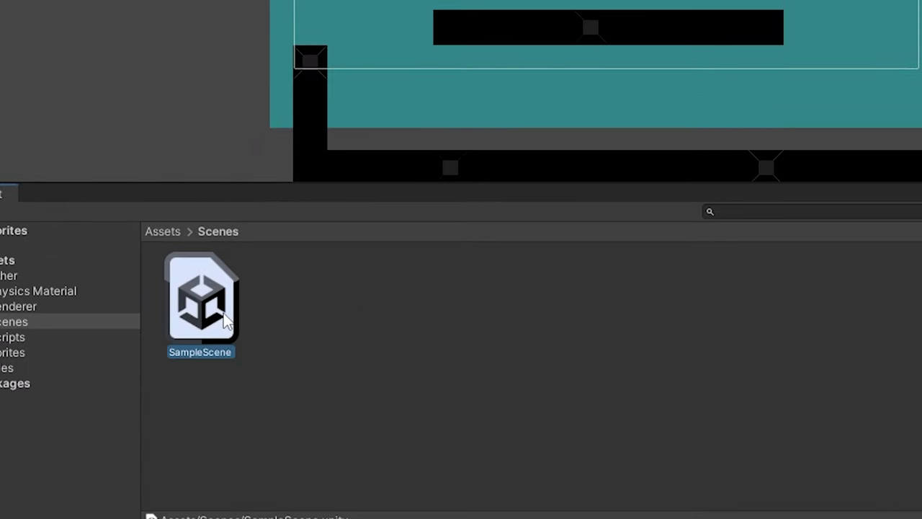
key(ctrl+d)
click(214, 360)
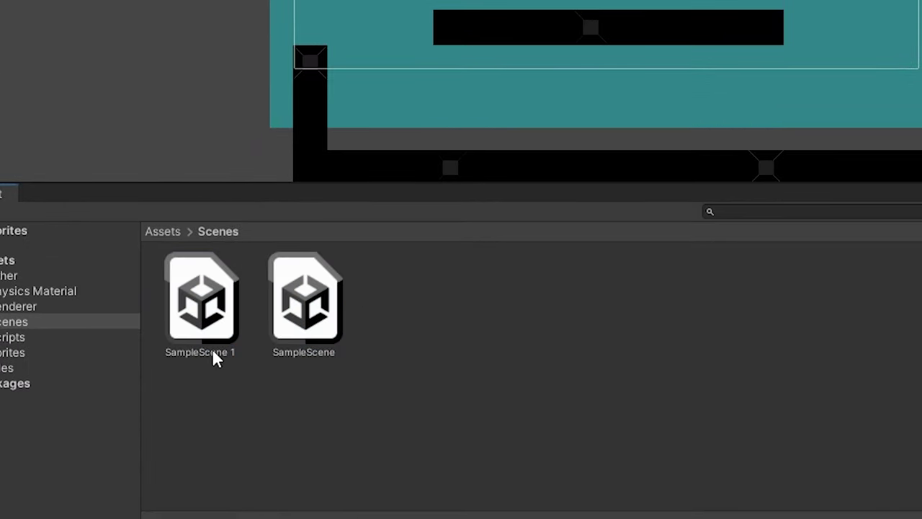
click(209, 299)
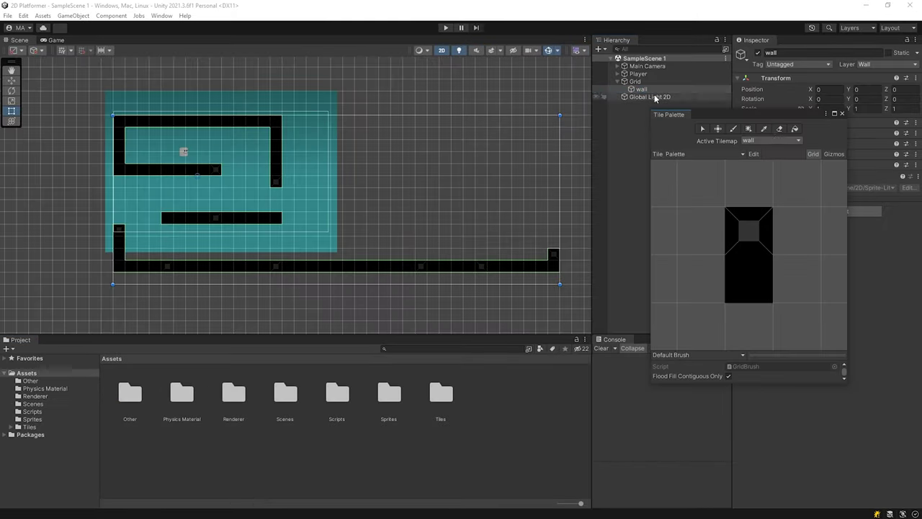
Erase the painted tiles from the wall tilemap and close the Tile Palette
mouse_move(555, 259)
mouse_down()
mouse_move(116, 241)
mouse_move(247, 173)
mouse_up()
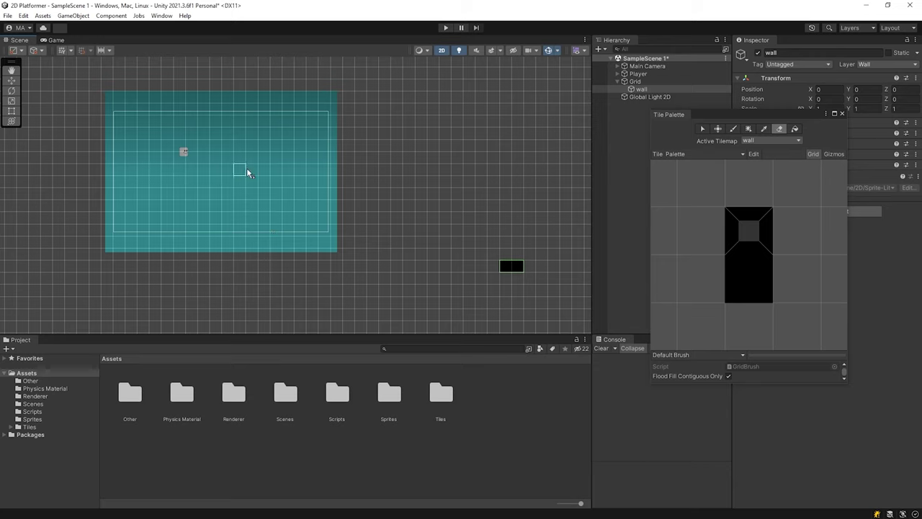
click(841, 113)
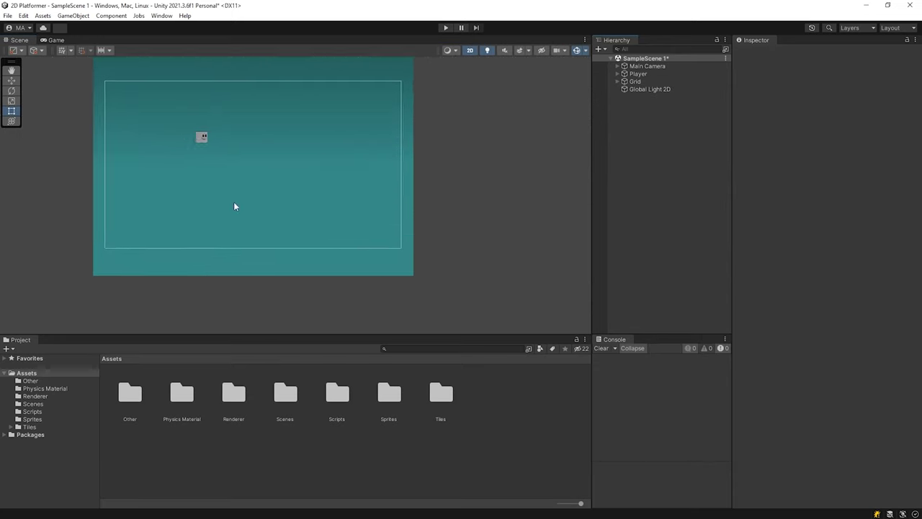
Place the Wall 2 sprite from the Sprites folder near the middle of the scene background
click(390, 396)
double_click(391, 397)
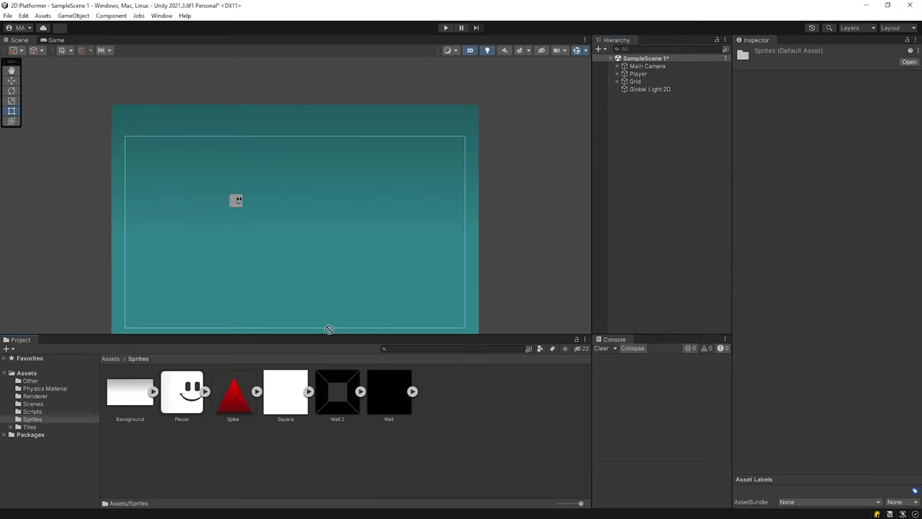
drag(311, 238, 305, 233)
click(654, 199)
Deactivate the Player object in the scene
click(646, 76)
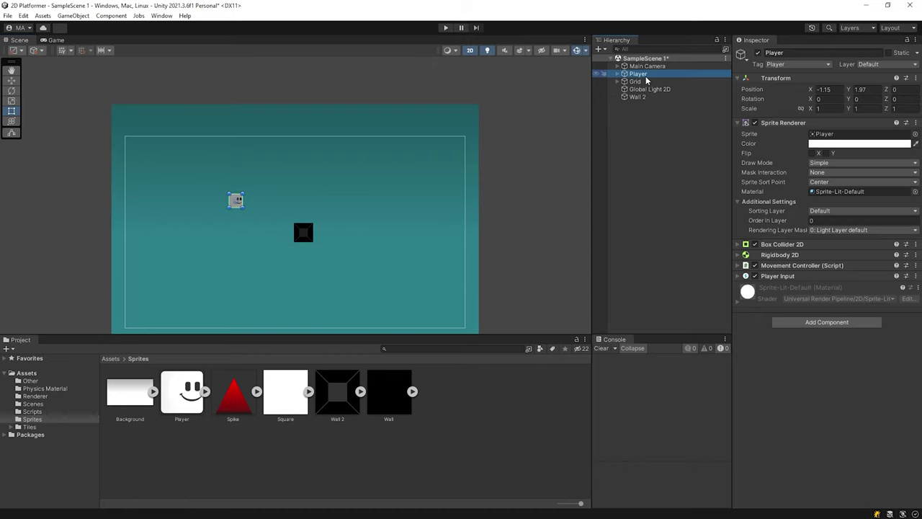
click(758, 53)
click(657, 139)
Add a Spot Light 2D with an outer radius of about 6.8 and move it to about X -0.56, Y 2.38
right_click(657, 139)
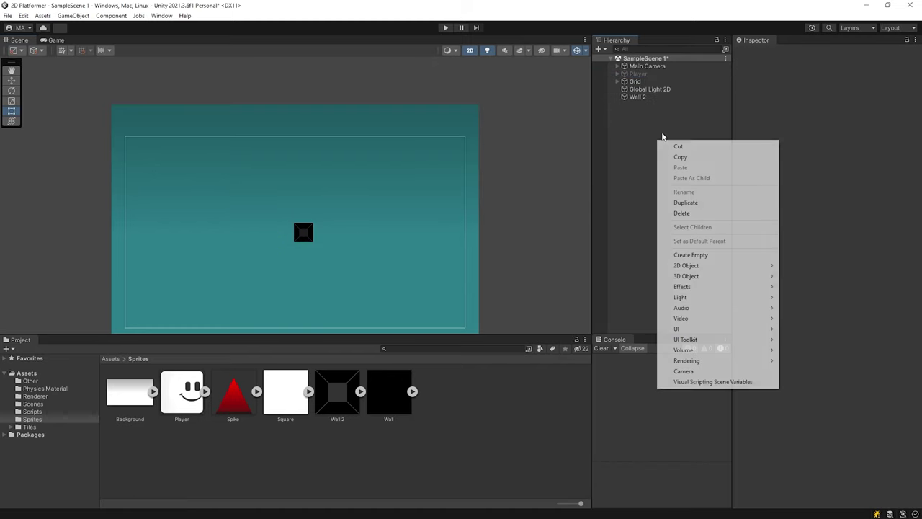
mouse_move(681, 297)
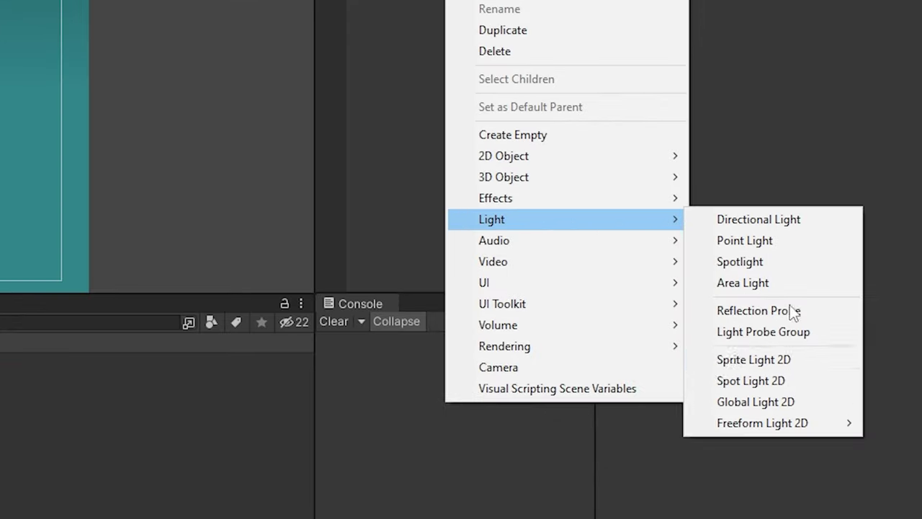
click(821, 379)
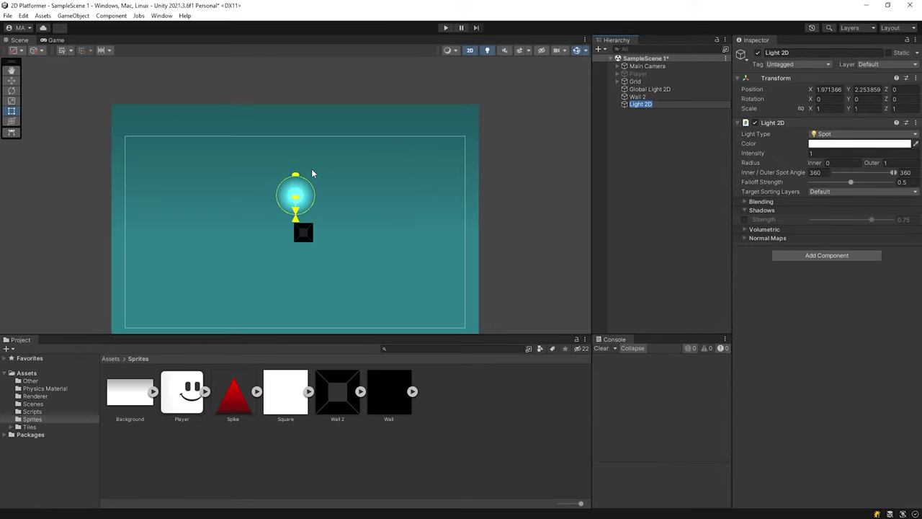
drag(297, 174, 426, 233)
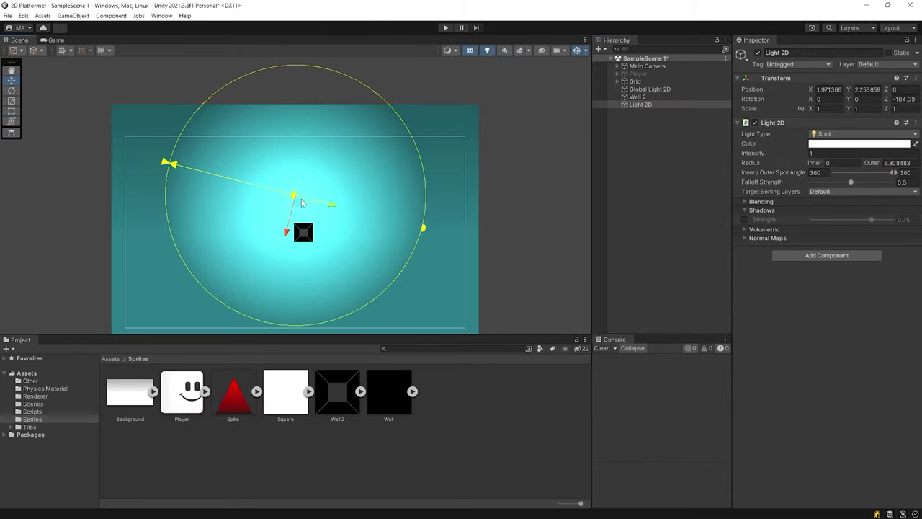
drag(302, 203, 250, 198)
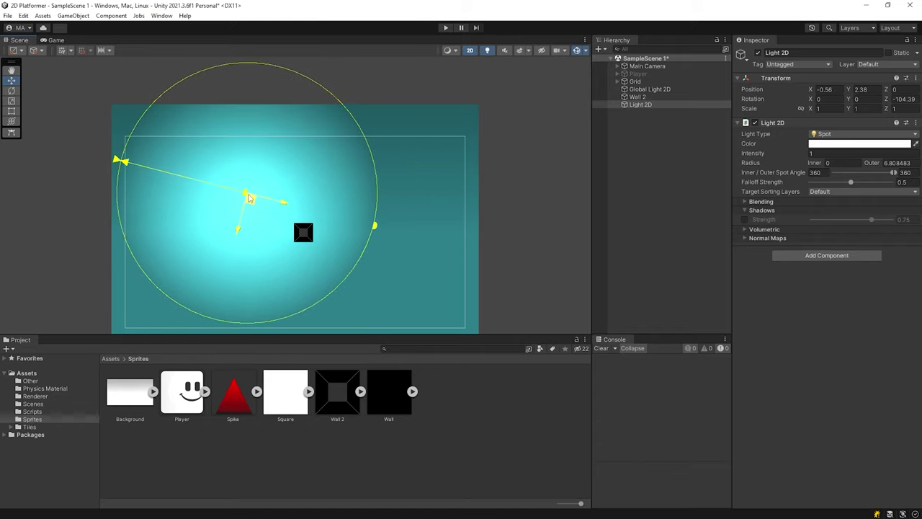
Enable shadows at strength 0.75 on the Light 2D and move it slightly toward the wall block
click(639, 105)
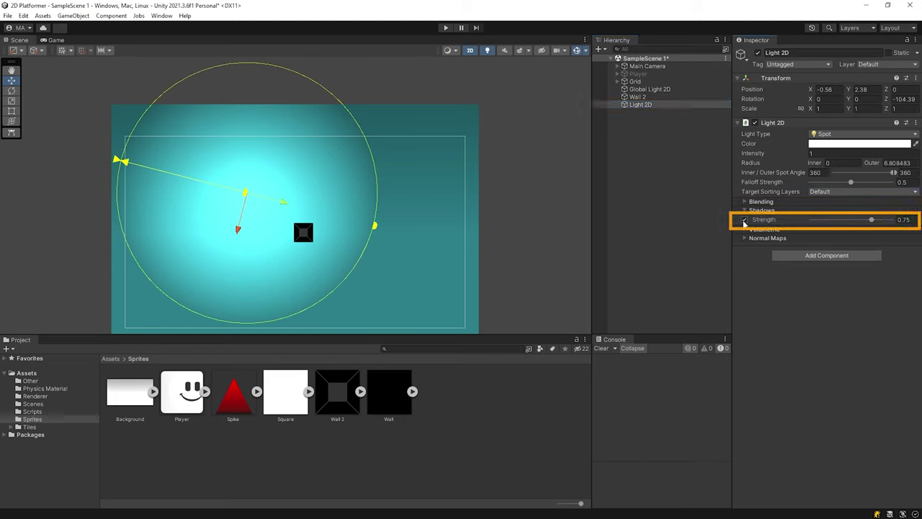
drag(253, 196, 263, 206)
Add a Shadow Caster 2D component to Wall 2 and move the Light 2D around it to test the shadow
click(638, 97)
click(829, 170)
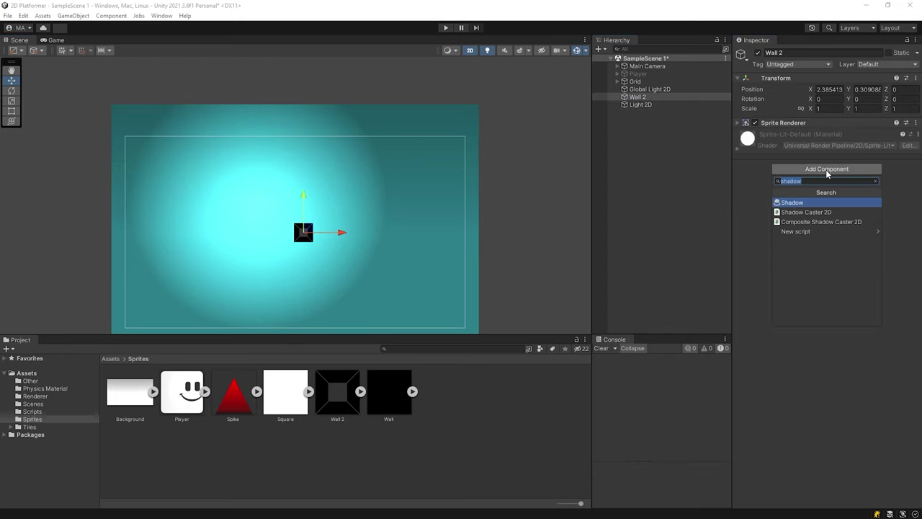
text(shadow)
click(822, 212)
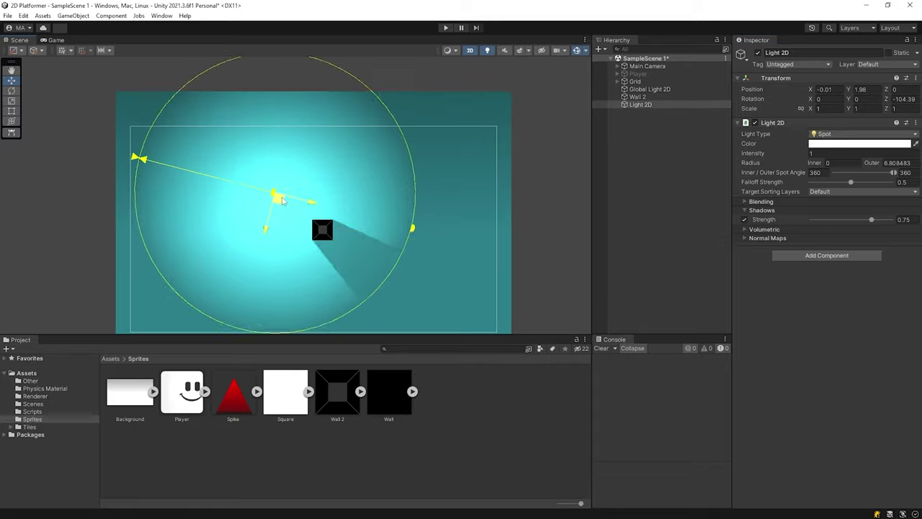
drag(280, 201, 267, 262)
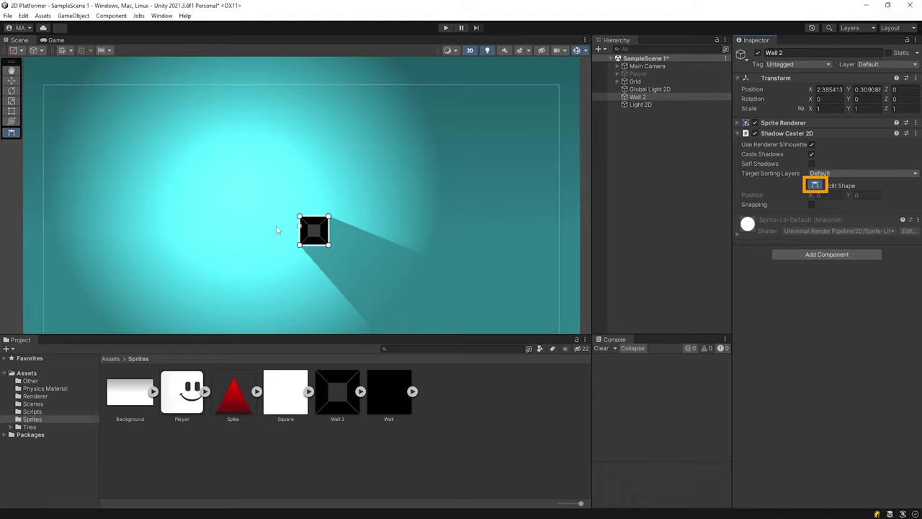
Reshape the Shadow Caster 2D outline of Wall 2 by pulling its upper-right and lower-right corner points away from the block
drag(320, 217, 358, 171)
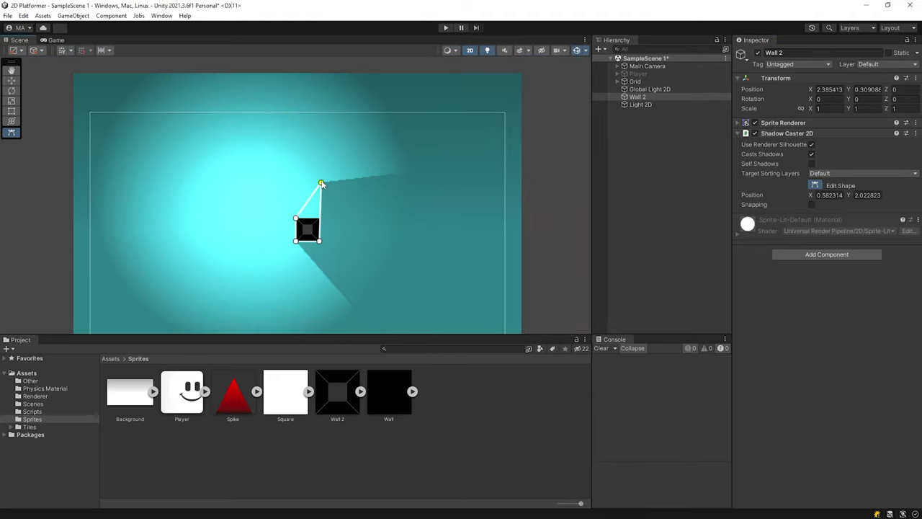
drag(319, 240, 266, 258)
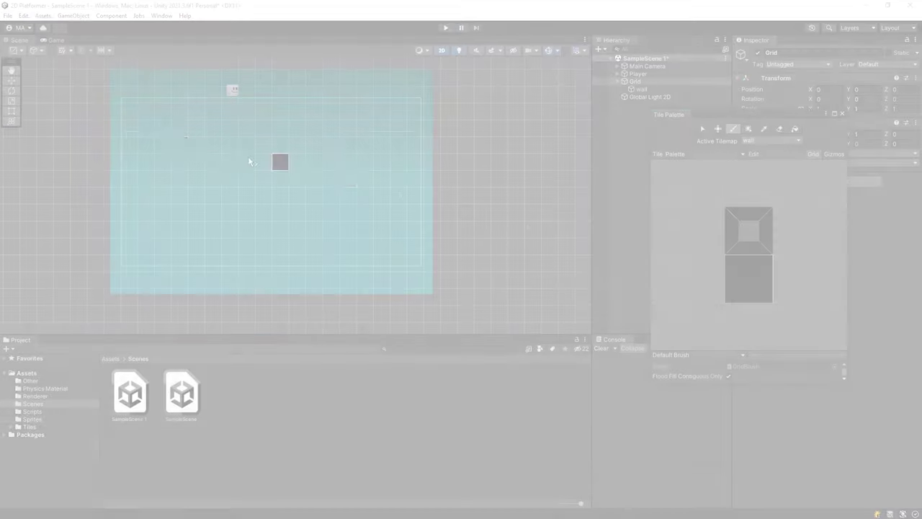
Paint several platforms and single blocks with the black wall tile on the wall tilemap and close the Tile Palette
drag(180, 144, 210, 152)
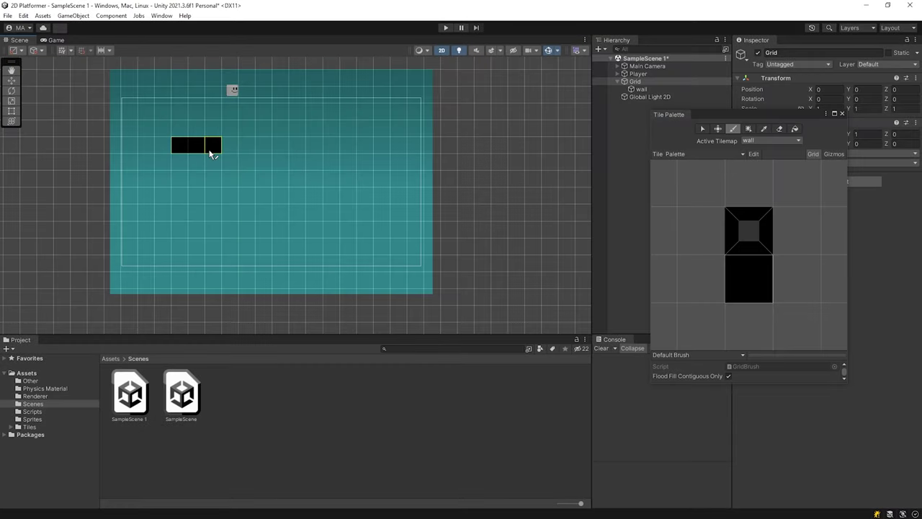
click(418, 255)
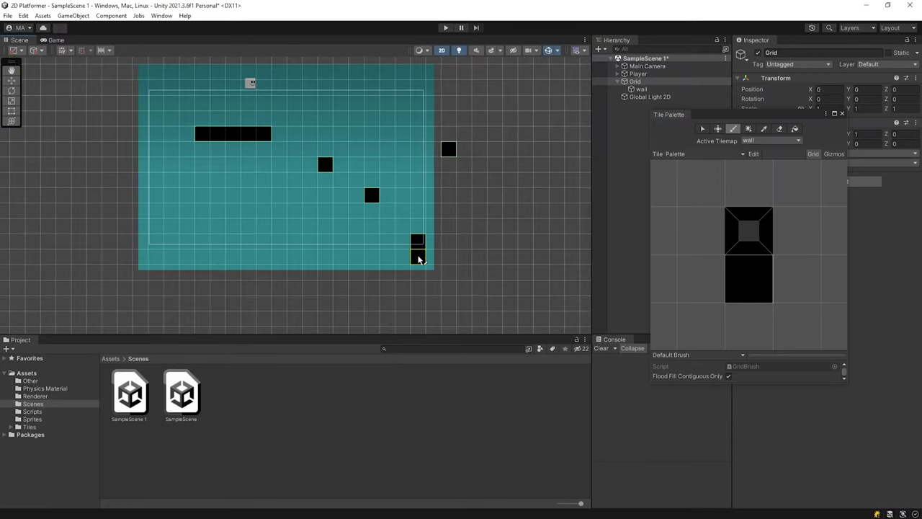
drag(418, 255, 387, 256)
drag(295, 288, 186, 288)
click(842, 113)
click(119, 93)
scroll(119, 93, up, 3)
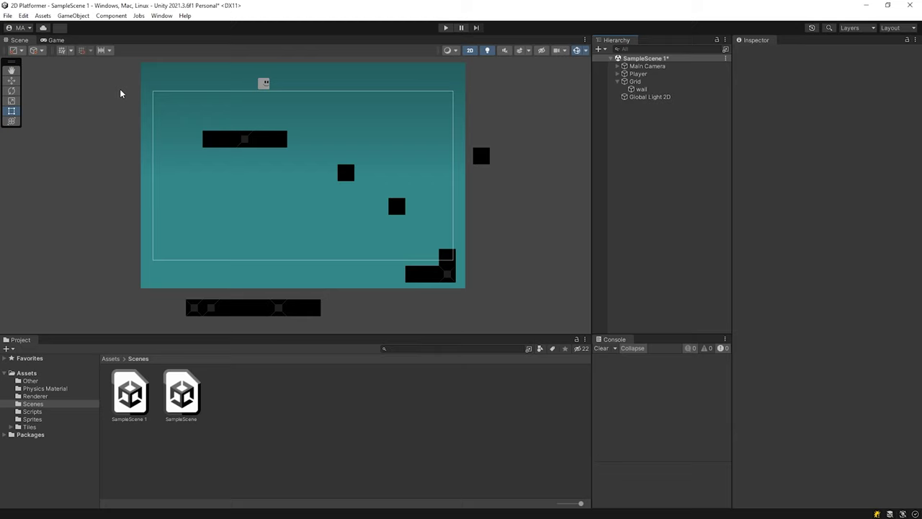
Unparent the Background object from Main Camera so it sits at the root of the scene
middle_drag(322, 195, 280, 179)
click(616, 74)
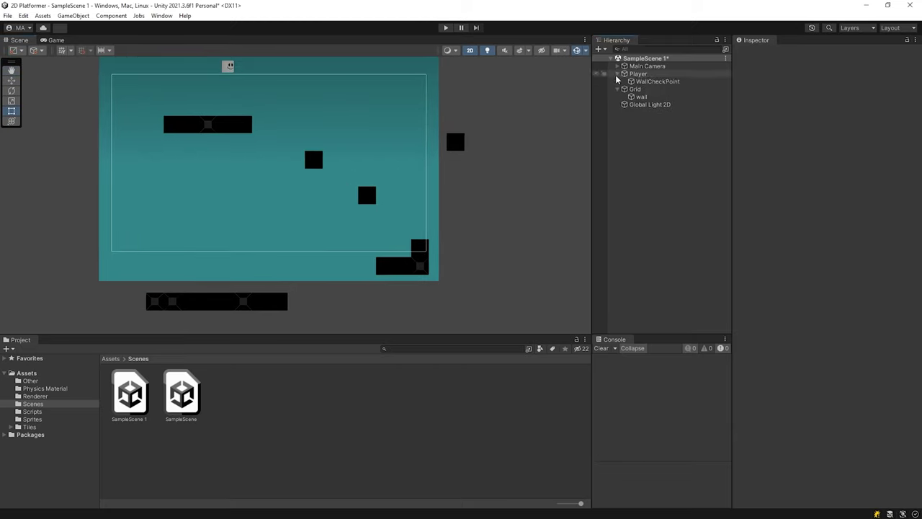
click(616, 75)
click(617, 66)
drag(641, 74, 638, 113)
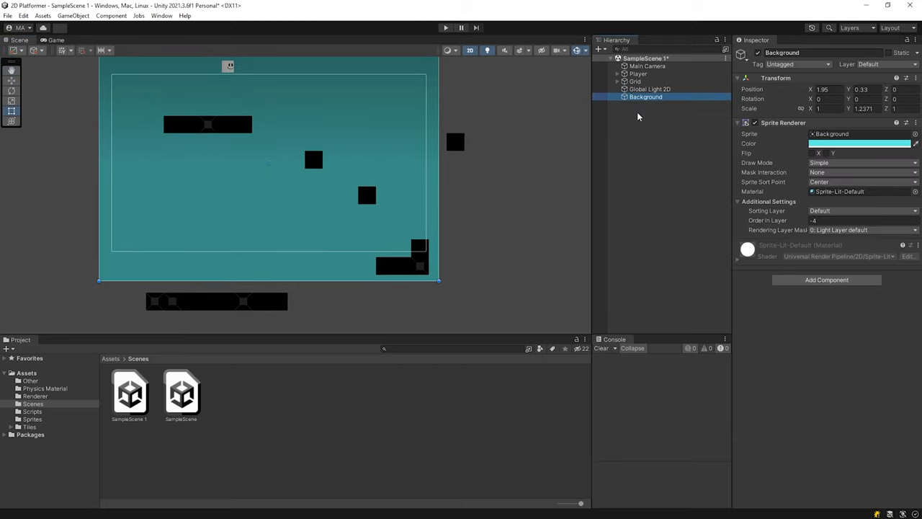
Stretch the Background sprite around all platforms to a scale of about X 1.59, Y 1.52
scroll(478, 185, down, 2)
scroll(505, 165, down, 1)
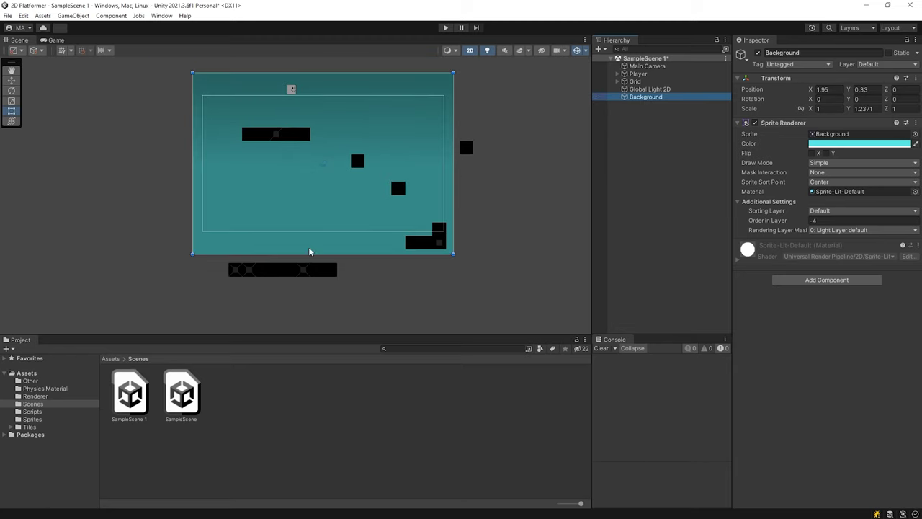
drag(309, 251, 303, 278)
scroll(452, 168, down, 1)
drag(453, 168, 524, 168)
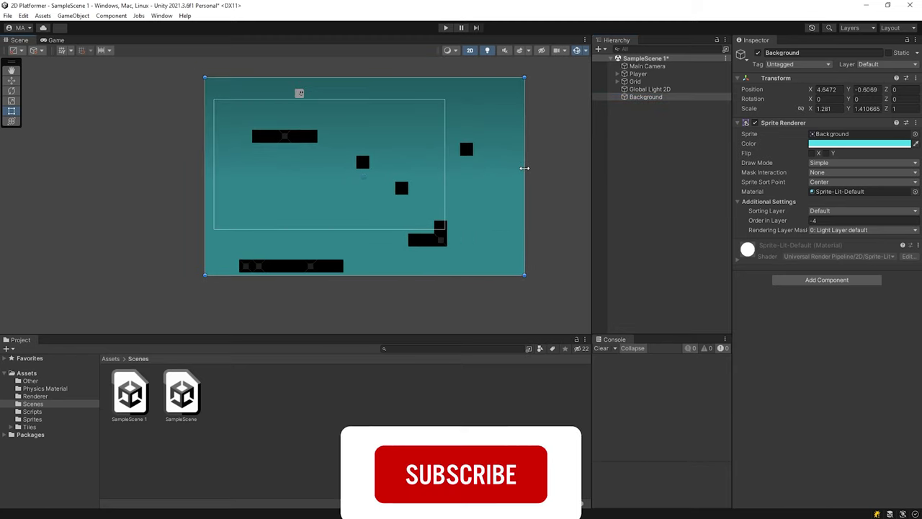
drag(404, 274, 404, 282)
drag(526, 163, 546, 161)
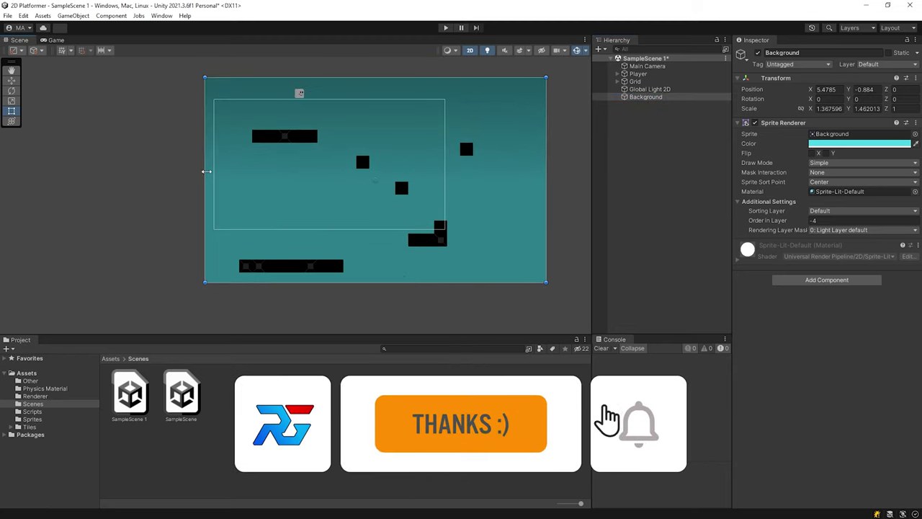
drag(207, 172, 148, 172)
scroll(397, 198, up, 1)
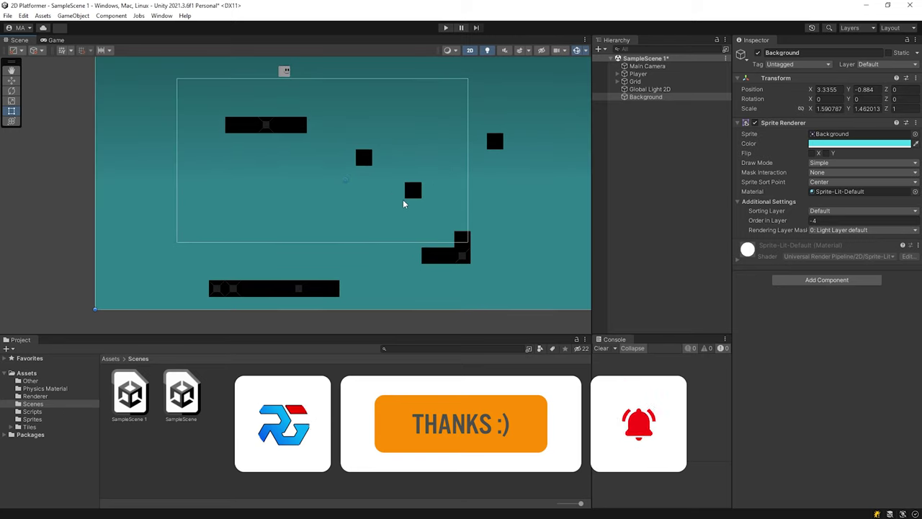
drag(359, 309, 360, 319)
scroll(411, 280, down, 4)
scroll(369, 237, up, 4)
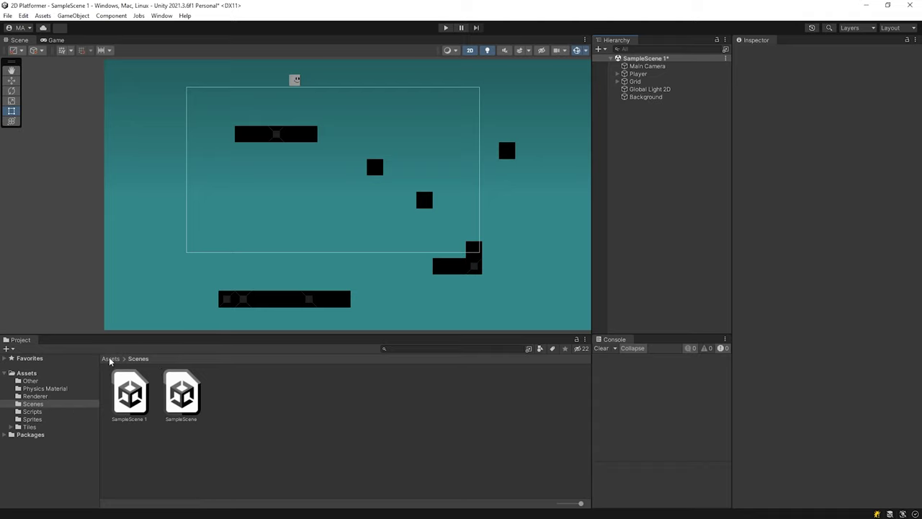
Show the Assets root folder and reorder the Background object to directly below Main Camera
click(111, 359)
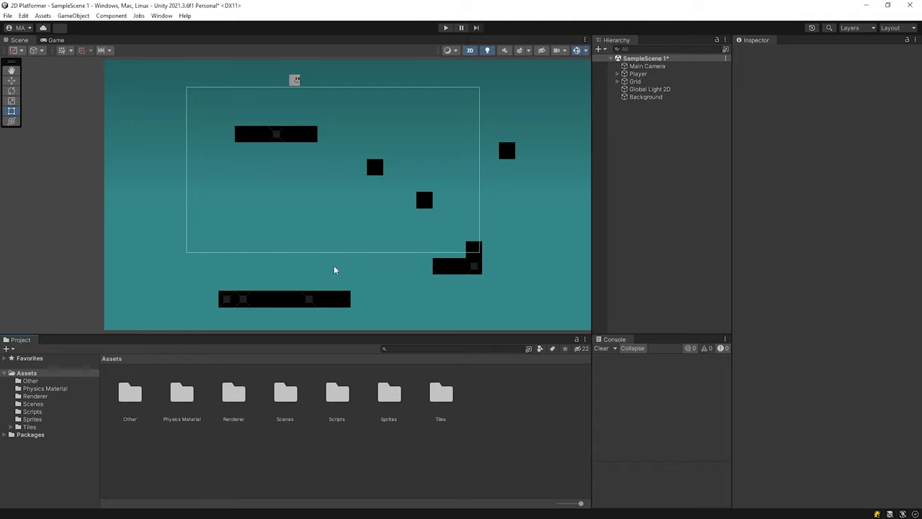
scroll(317, 260, down, 1)
drag(645, 97, 645, 70)
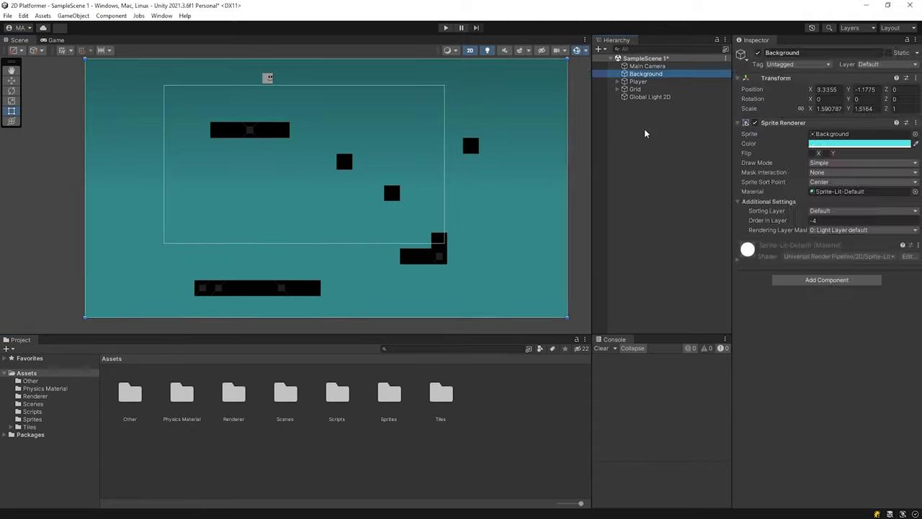
Add a Spot Light 2D with an outer radius of about 14.6 and an intensity of 1
click(645, 133)
right_click(639, 127)
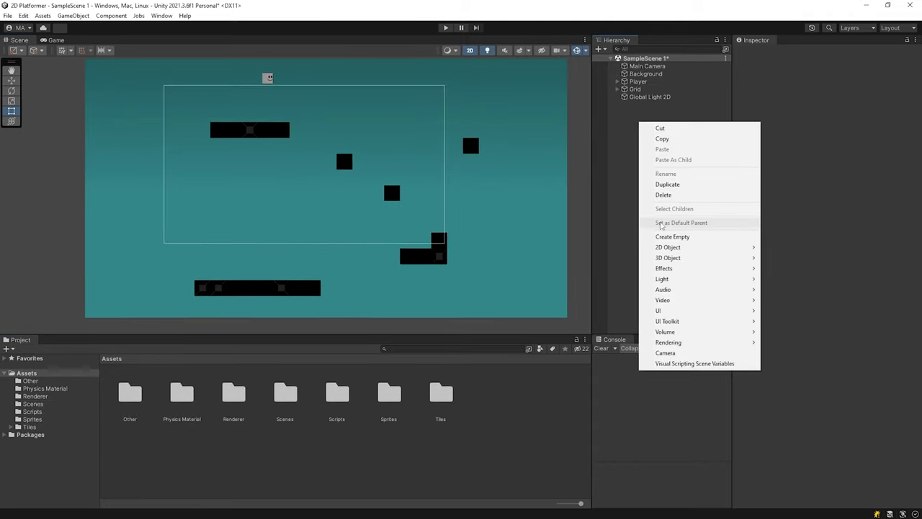
mouse_move(676, 281)
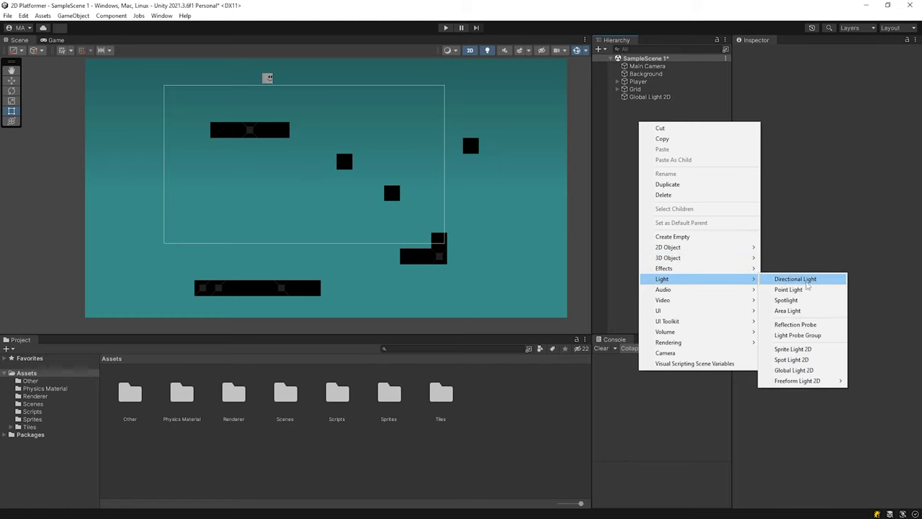
click(804, 360)
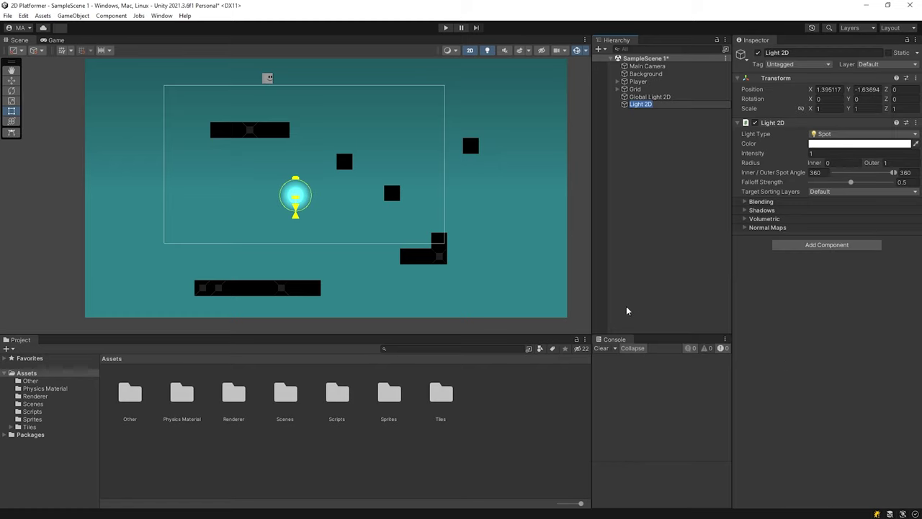
drag(311, 193, 531, 199)
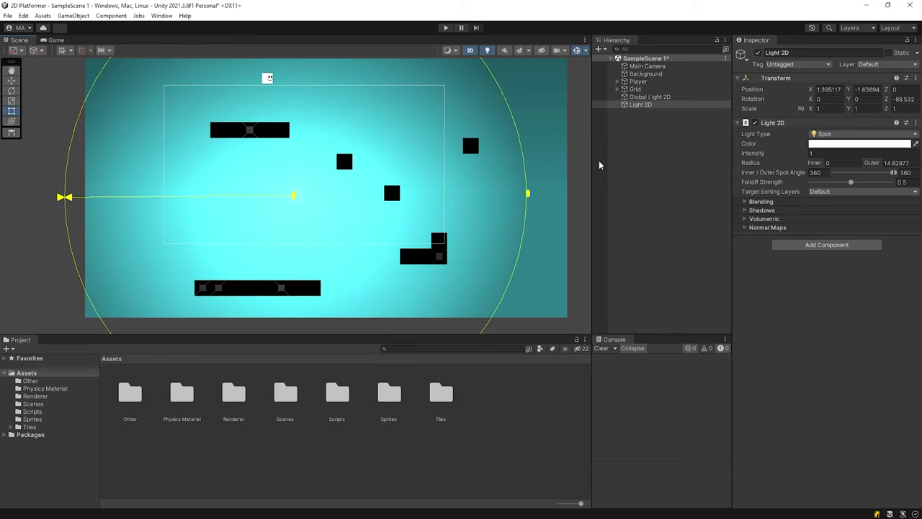
drag(805, 153, 807, 153)
text(1)
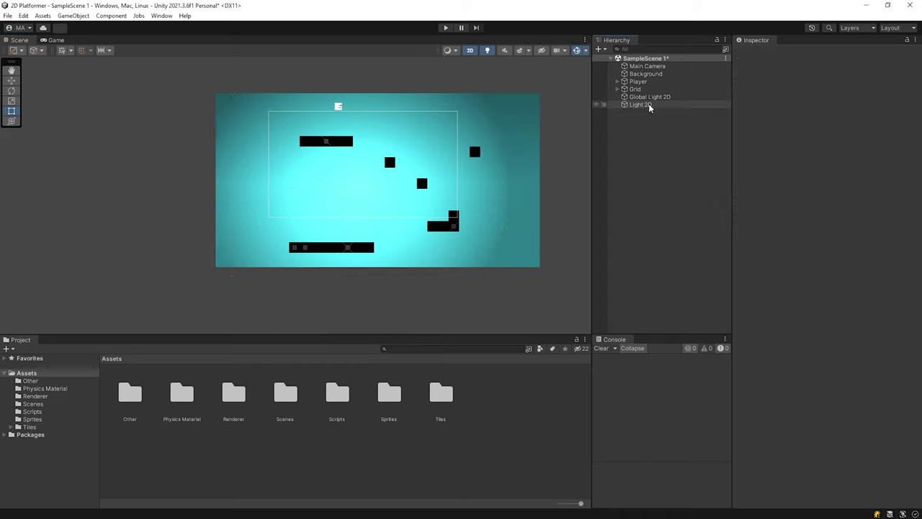
Move the Light 2D to X 2.66, Y -2, near the middle of the background
click(649, 105)
drag(365, 189, 383, 191)
scroll(407, 184, up, 11)
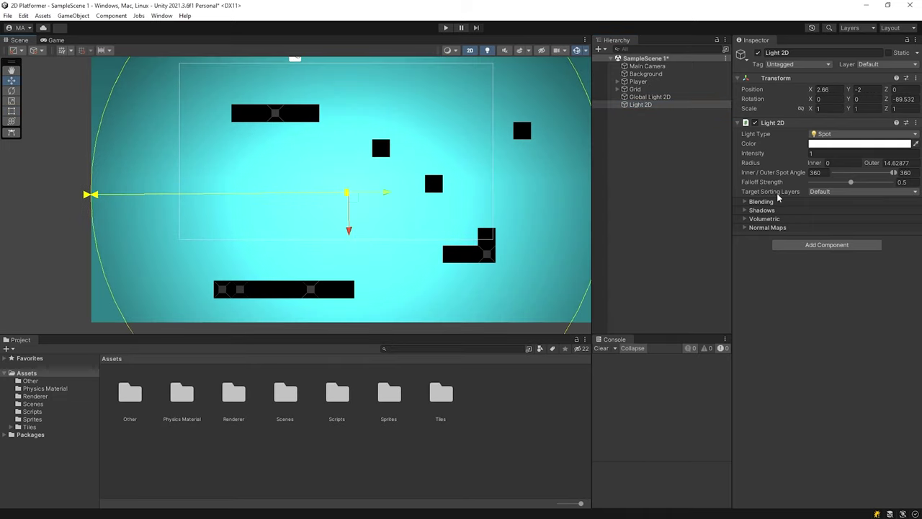
scroll(552, 202, down, 3)
middle_drag(552, 202, 483, 206)
Play-test the scene by moving the player right across the platforms under the new light
click(649, 134)
key(ctrl+p)
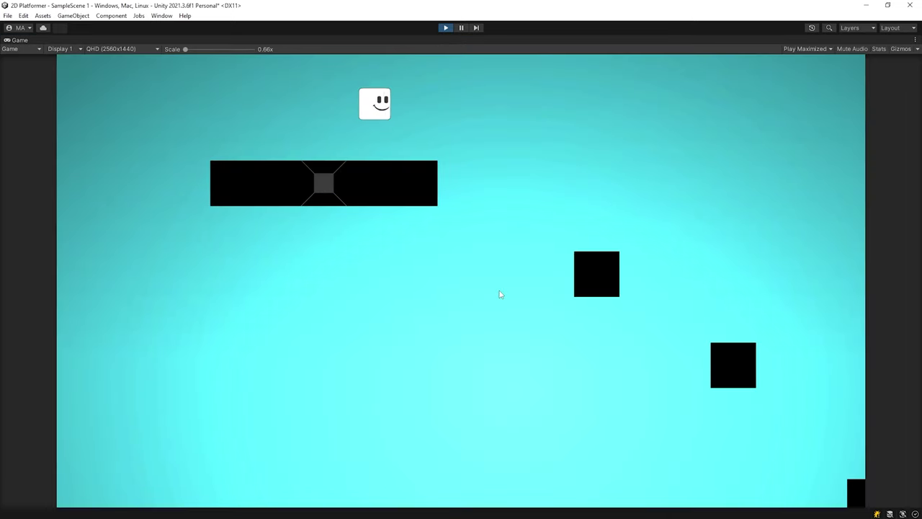
key(d)
key(d)
key(d)
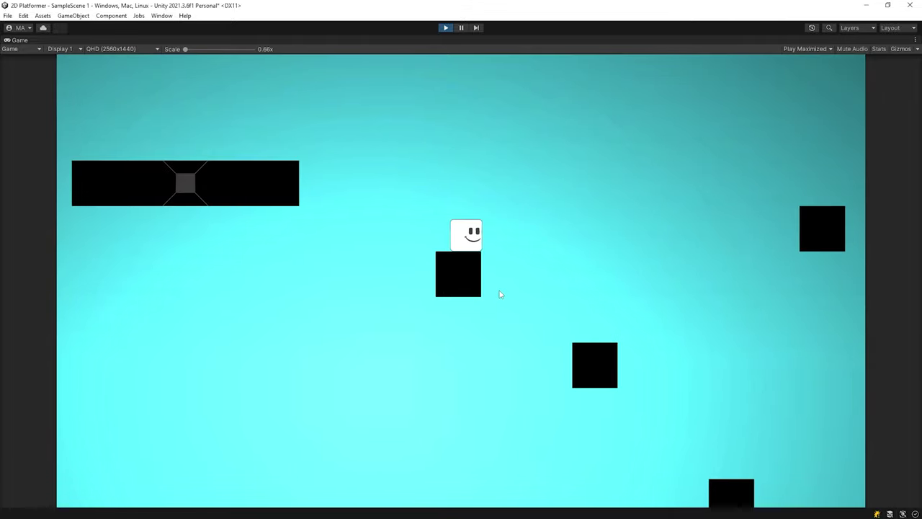
Rename the Light 2D object as Spot Light 2D and set its intensity to 0.6
key(Left)
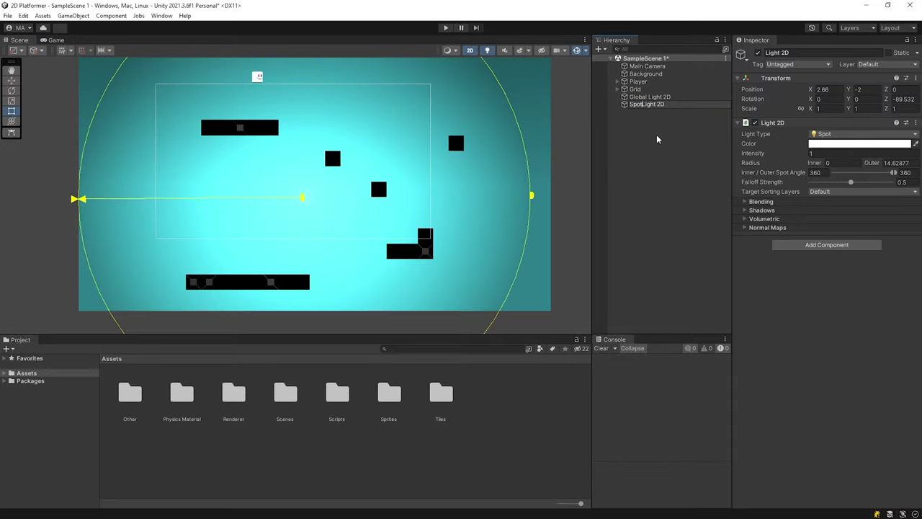
key(Return)
drag(800, 154, 786, 154)
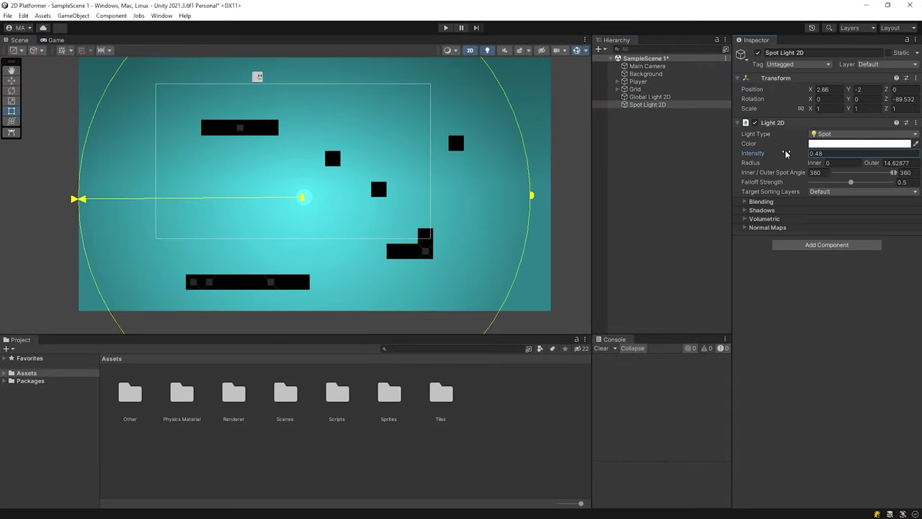
text(0.6)
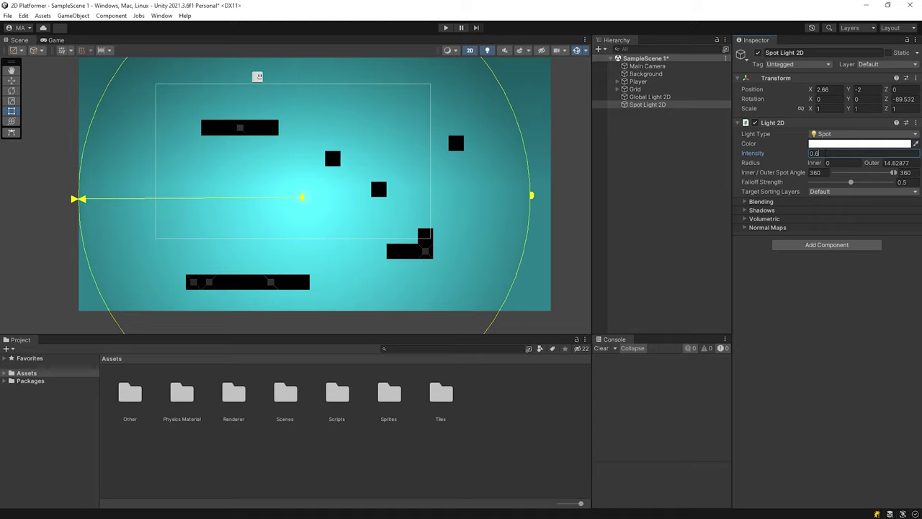
Create an empty object named Light System at the root of the scene
click(684, 159)
right_click(651, 137)
click(679, 254)
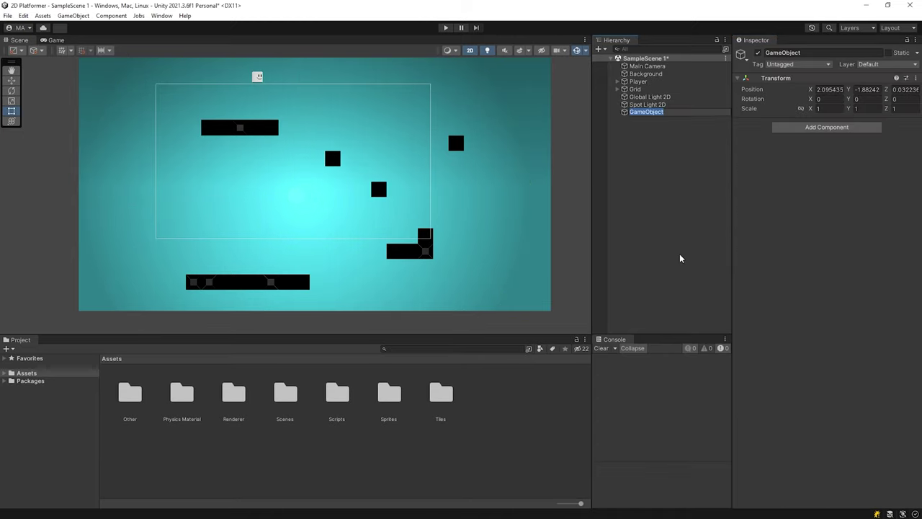
text(Light)
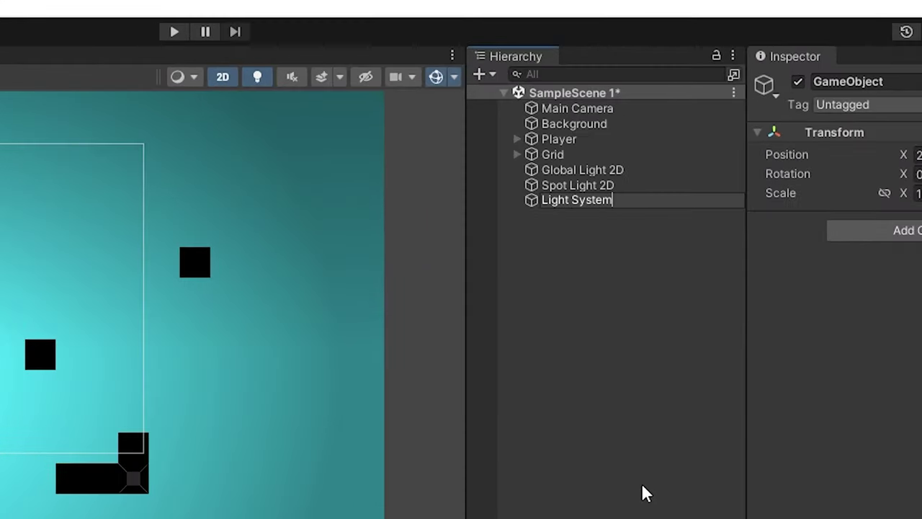
Parent Global Light 2D and Spot Light 2D to the Light System object and collapse the group
click(616, 172)
shift+click(578, 185)
drag(578, 185, 586, 202)
click(591, 199)
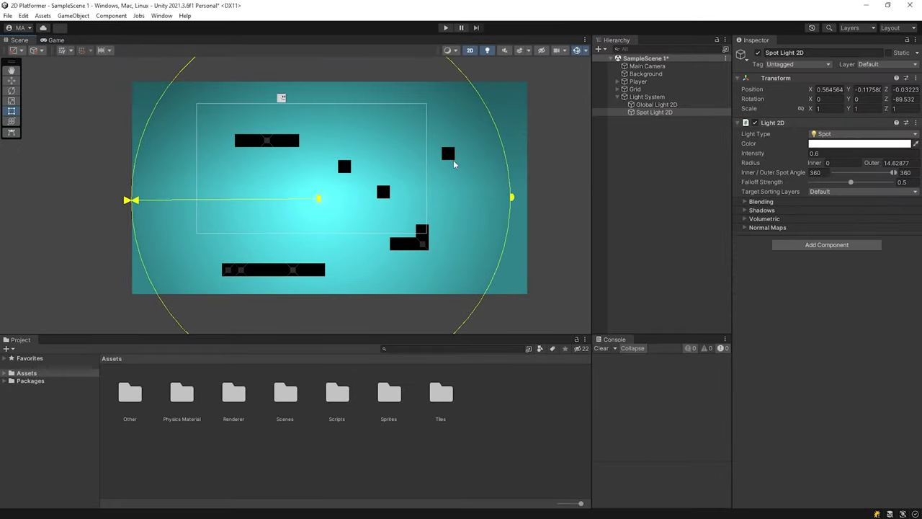
click(618, 97)
Try a Shadow Caster 2D component on the wall tilemap, inspect its outline, and remove the component
click(617, 90)
click(641, 97)
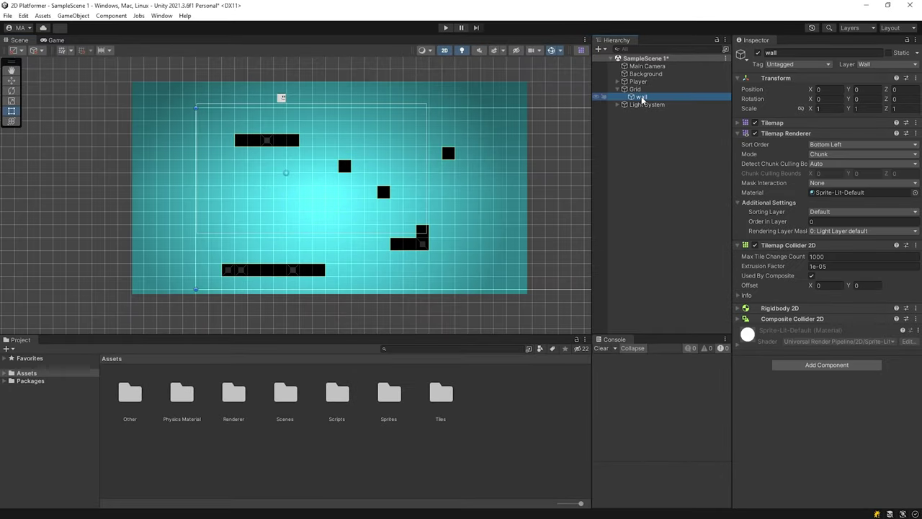
click(786, 134)
click(788, 144)
click(828, 211)
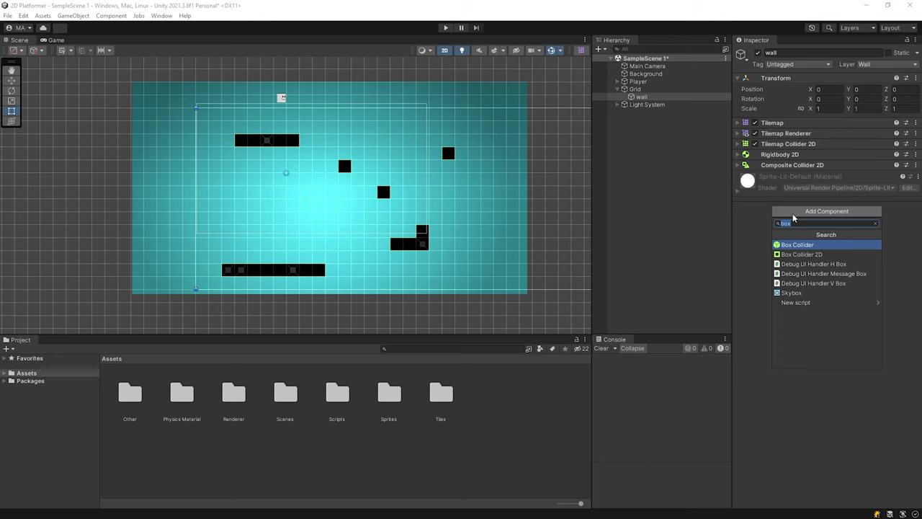
text(shadow)
click(804, 254)
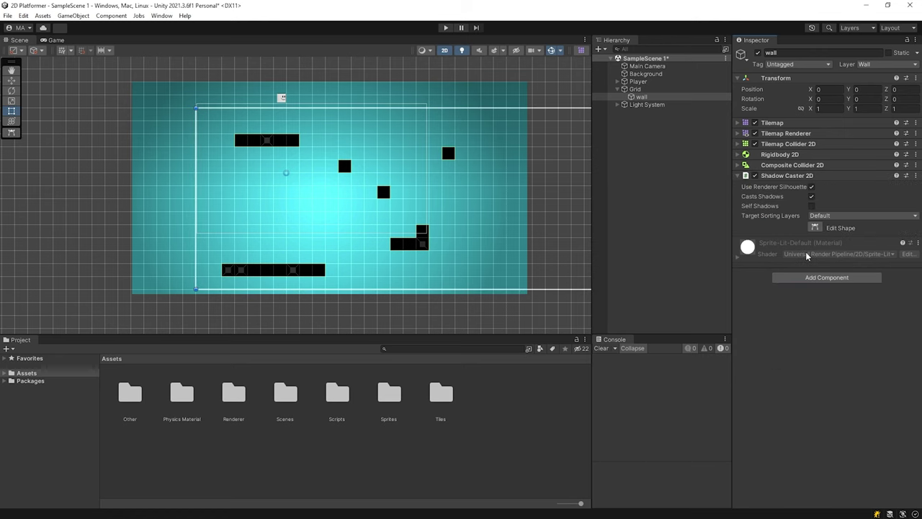
scroll(219, 157, down, 2)
middle_drag(218, 158, 124, 142)
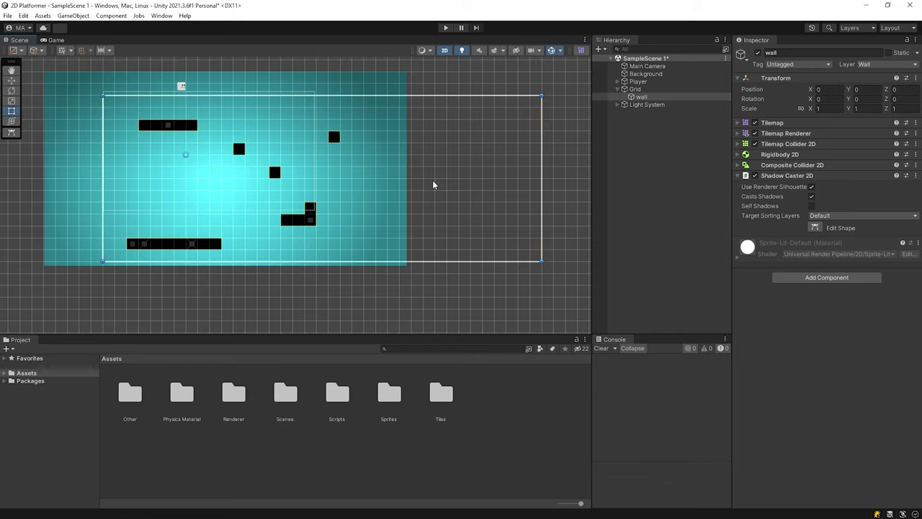
click(915, 176)
Create an empty child object named Shadow Casters under Grid
click(645, 93)
click(646, 93)
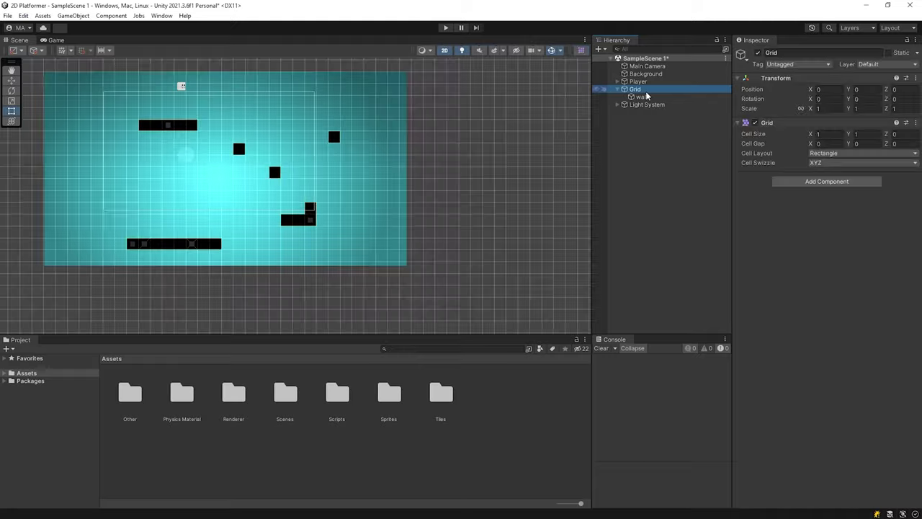
right_click(646, 92)
click(670, 208)
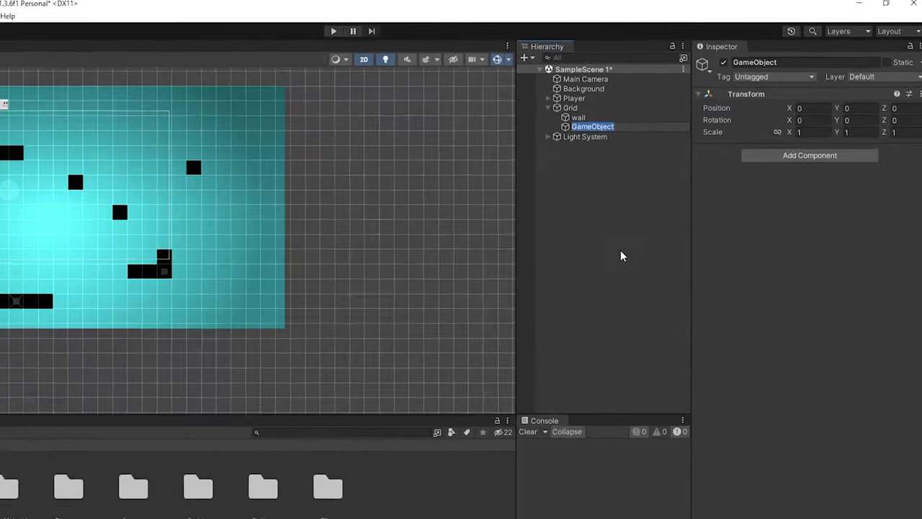
text(Shadow Casters)
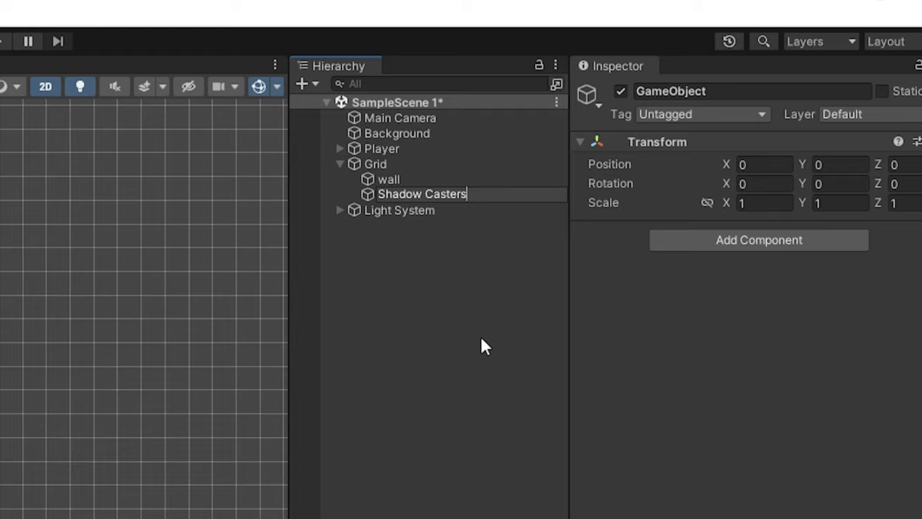
Create an empty child object named Shadow Caster under the Shadow Casters object
click(481, 347)
click(435, 195)
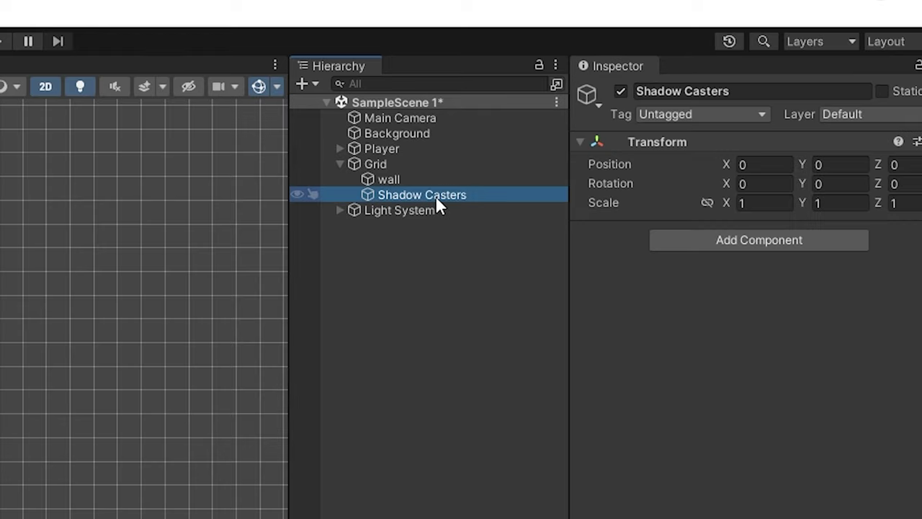
right_click(435, 196)
click(562, 428)
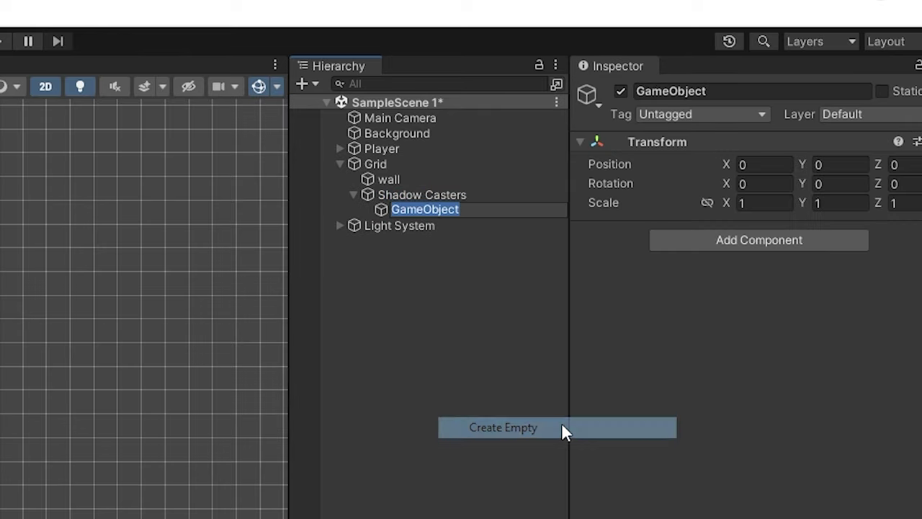
text(Shadow Caster)
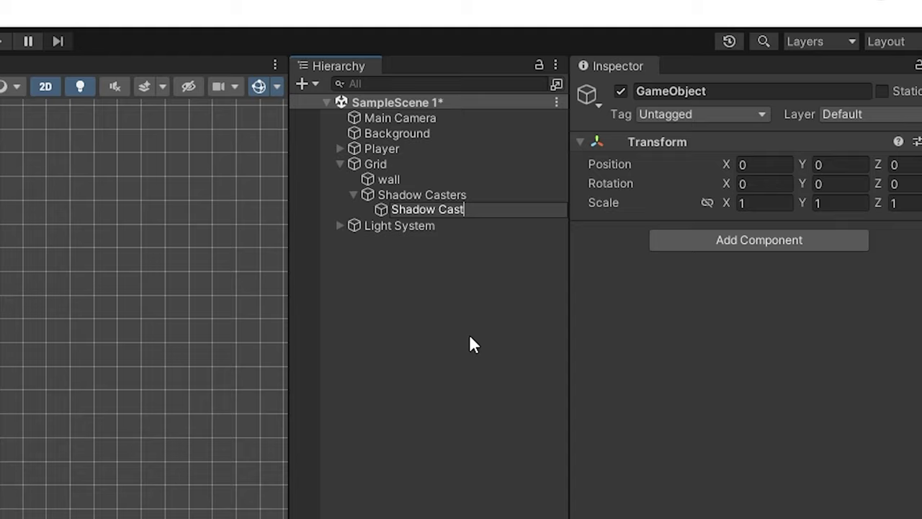
click(469, 334)
Add a Shadow Caster 2D component to the Shadow Caster object
click(423, 211)
click(750, 241)
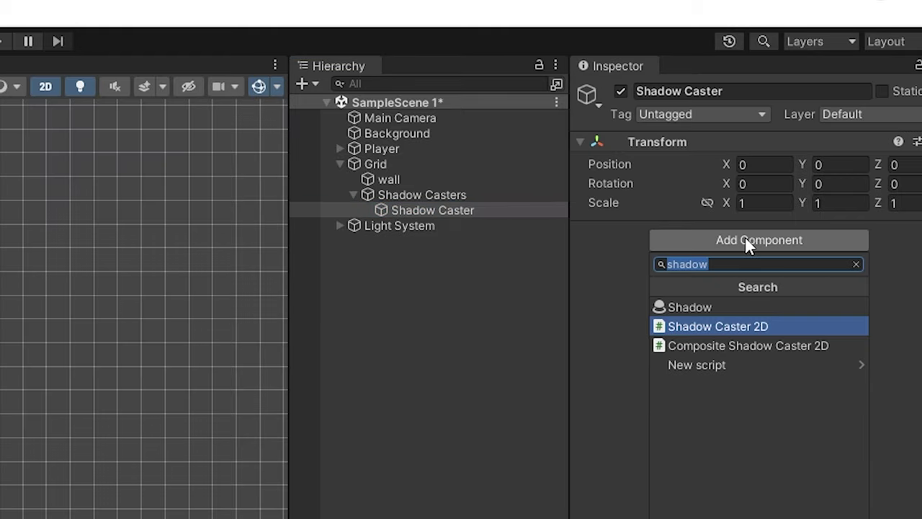
click(743, 332)
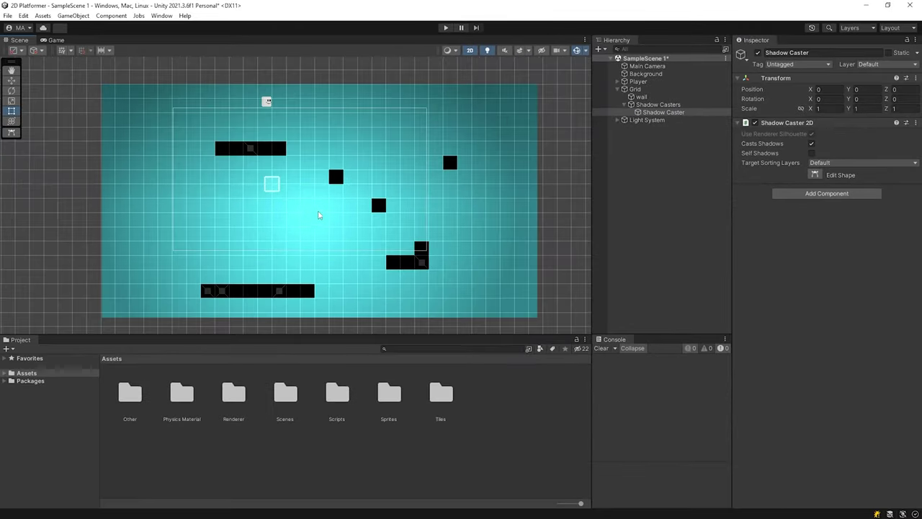
Move the Shadow Caster onto the rightmost single wall block, at about X 12.51, Y 1.5
scroll(319, 215, up, 4)
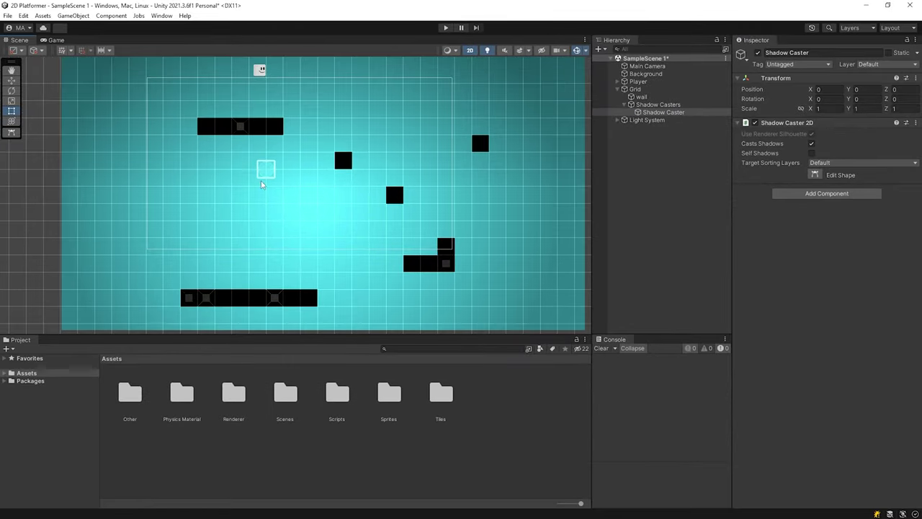
middle_drag(262, 184, 240, 199)
key(w)
drag(247, 180, 462, 159)
scroll(463, 159, up, 5)
drag(458, 122, 458, 120)
scroll(484, 140, down, 2)
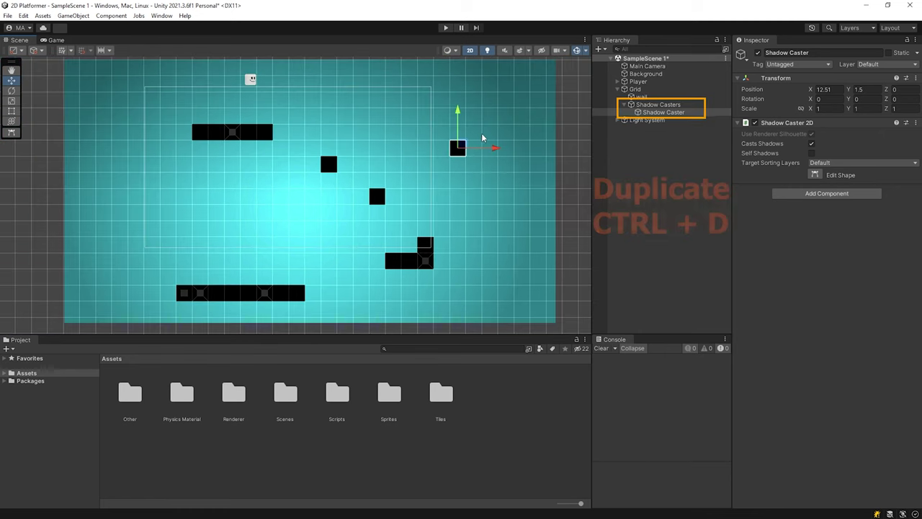
Duplicate the shadow caster for the other two single wall blocks and align each copy with its block
key(ctrl+d)
scroll(385, 160, up, 1)
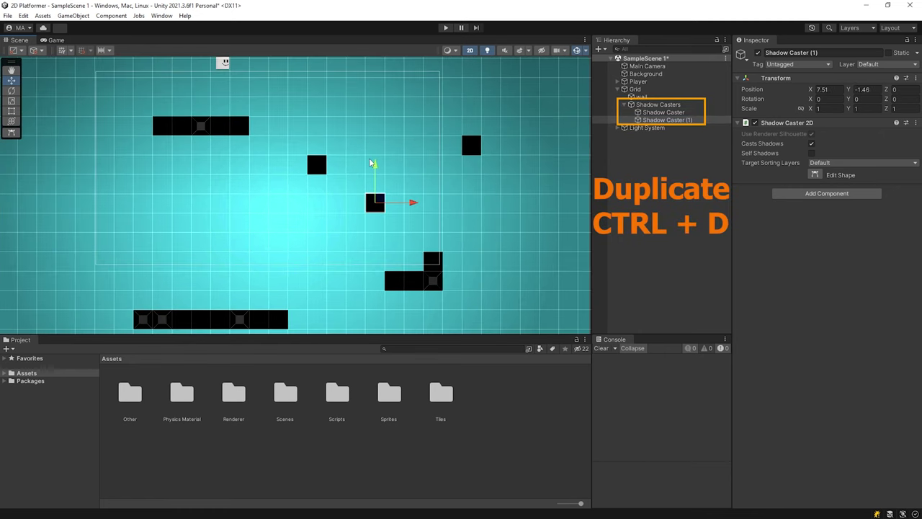
key(ctrl+d)
Place another duplicate at the left end of the upper platform, about X -3.52, Y 2.49, and stretch its shape over the whole platform
drag(377, 202, 196, 129)
scroll(321, 164, up, 1)
scroll(321, 164, down, 2)
scroll(317, 163, up, 1)
key(ctrl+d)
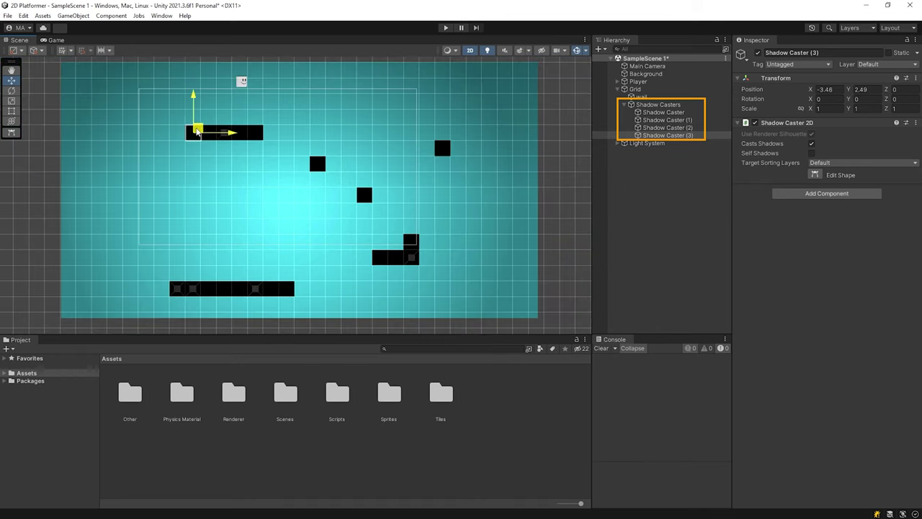
scroll(193, 130, up, 1)
click(815, 174)
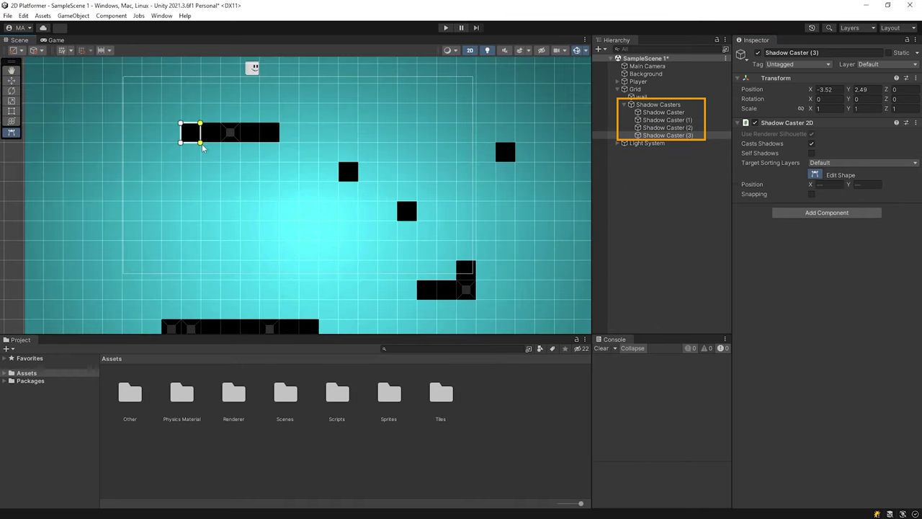
key(w)
scroll(368, 152, down, 8)
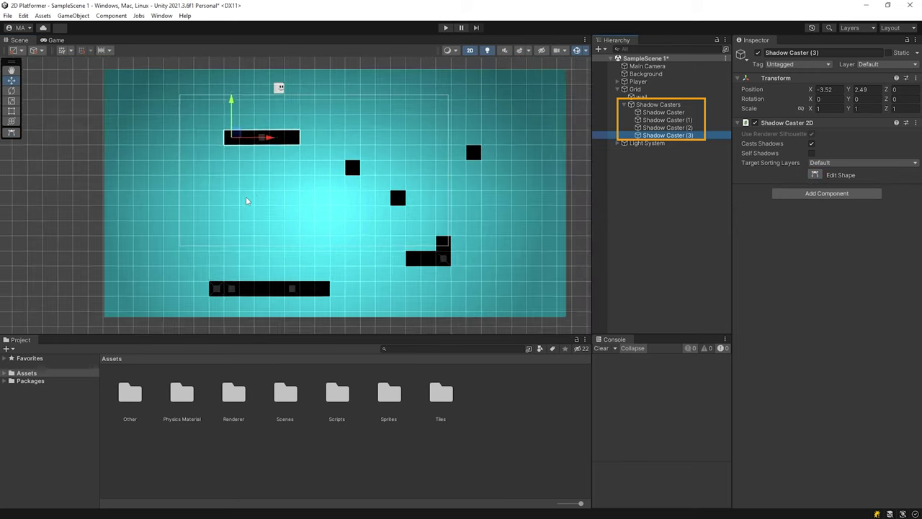
Duplicate the platform's shadow caster onto the long lower platform, at about X -4.48, Y -7.5, and stretch its shape to the platform's full length
key(ctrl+d)
middle_drag(272, 190, 268, 159)
drag(238, 114, 226, 234)
scroll(227, 234, up, 7)
click(816, 176)
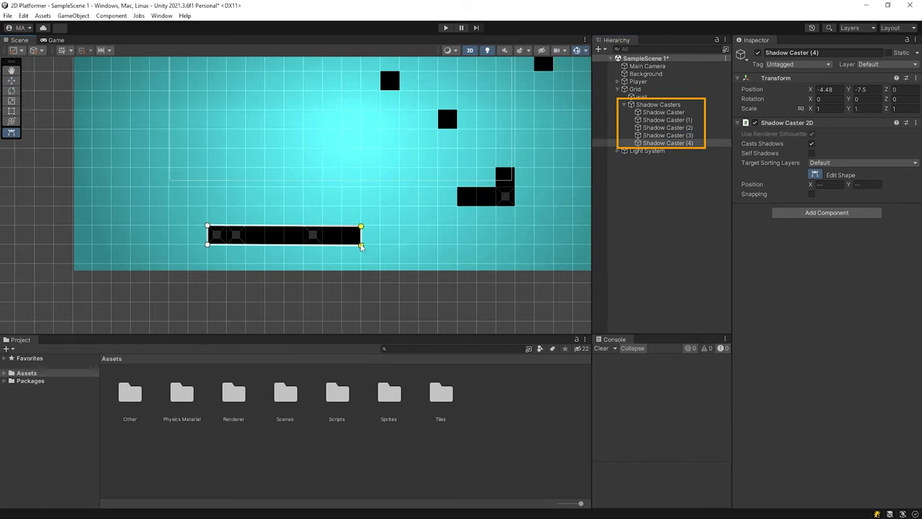
Duplicate Shadow Caster (1) onto the L-shaped platform, at about X 8.52, Y -5.53, and reshape its outline to follow the L
scroll(361, 245, down, 4)
middle_drag(507, 160, 394, 183)
click(680, 122)
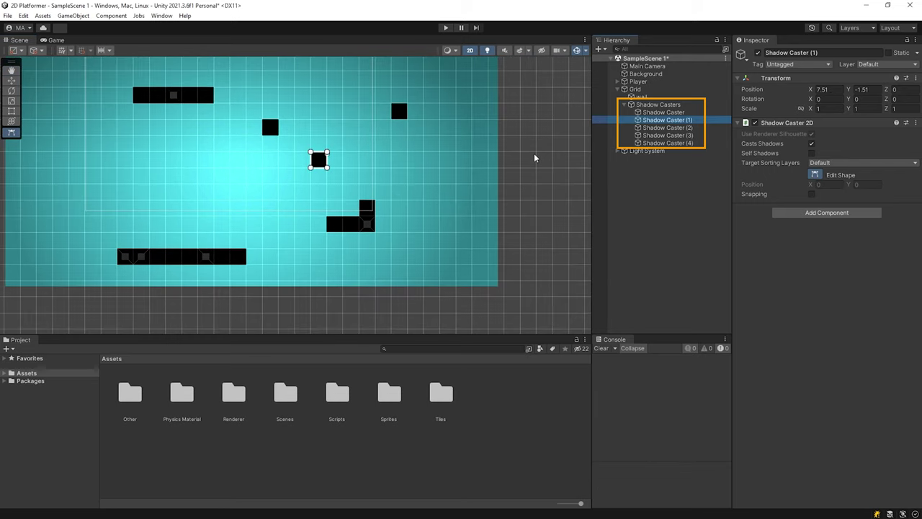
key(ctrl+d)
key(w)
drag(323, 155, 338, 219)
scroll(370, 232, up, 5)
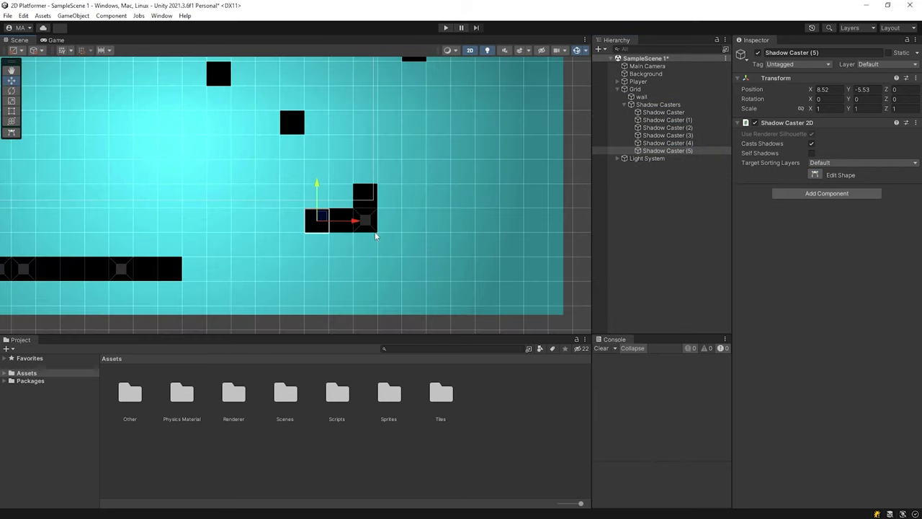
scroll(324, 209, up, 2)
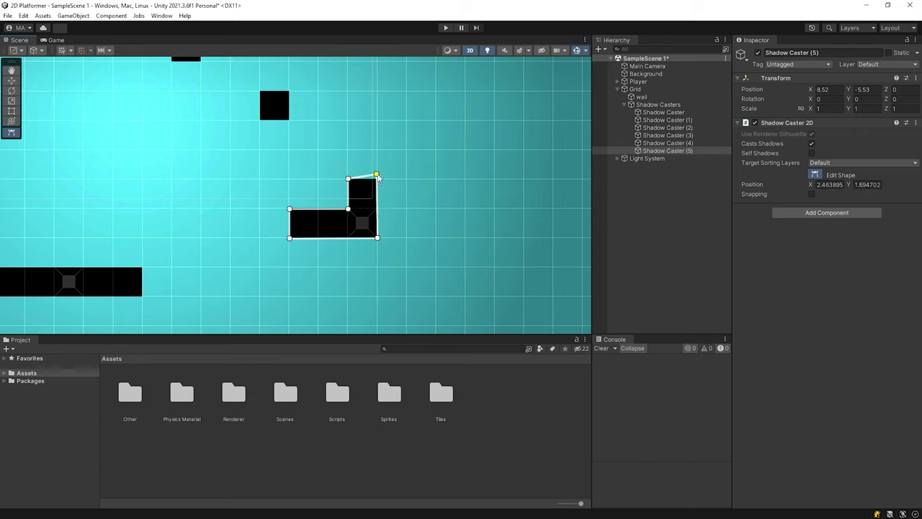
Select all six shadow casters to check their outlines against the walls, clear the selection and collapse the Grid group
click(667, 105)
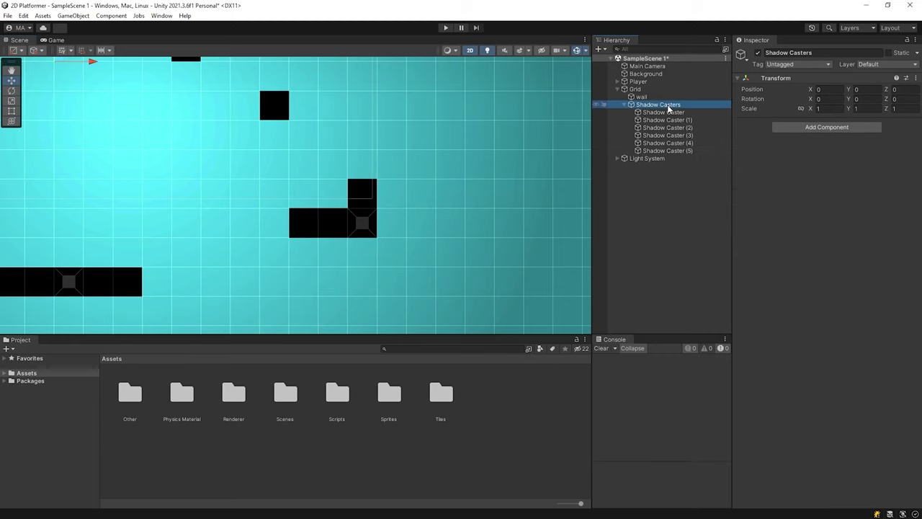
click(664, 111)
shift+click(675, 150)
scroll(389, 208, down, 8)
middle_drag(389, 208, 467, 236)
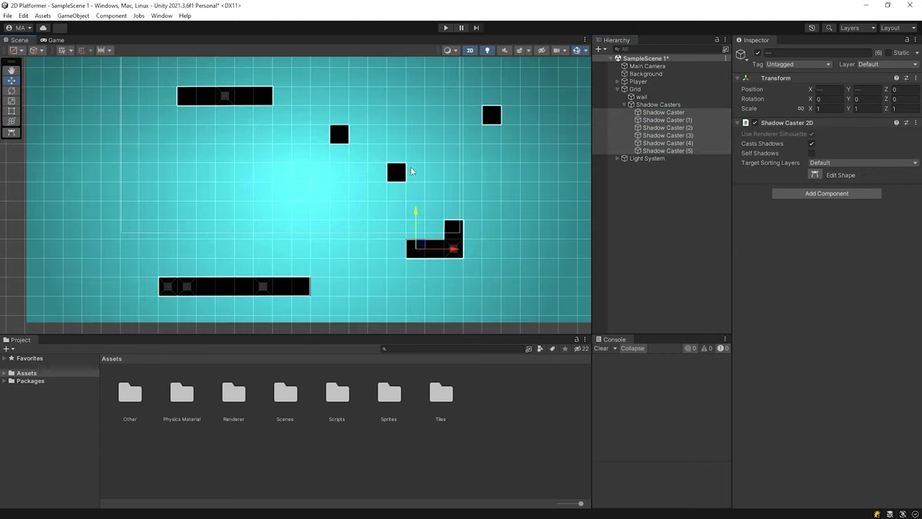
click(646, 198)
click(625, 105)
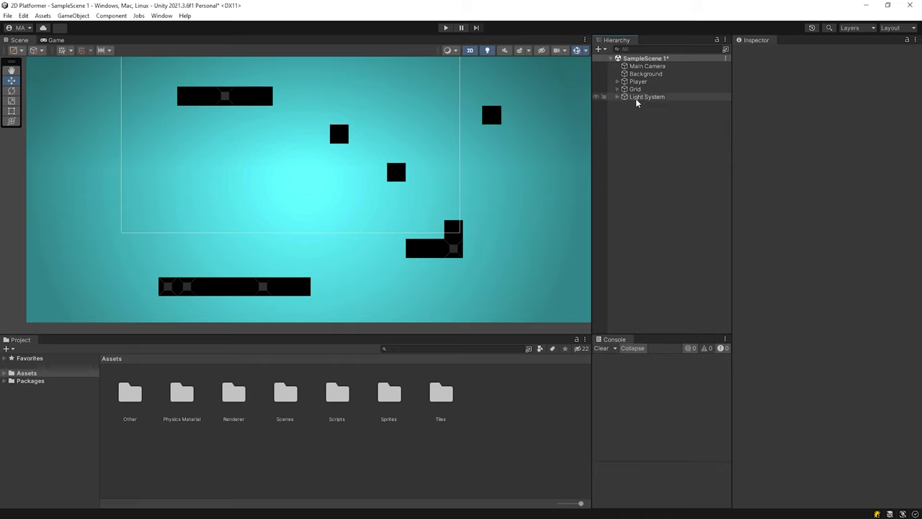
Enable shadows on Spot Light 2D and set the shadow strength to 0.5
click(659, 113)
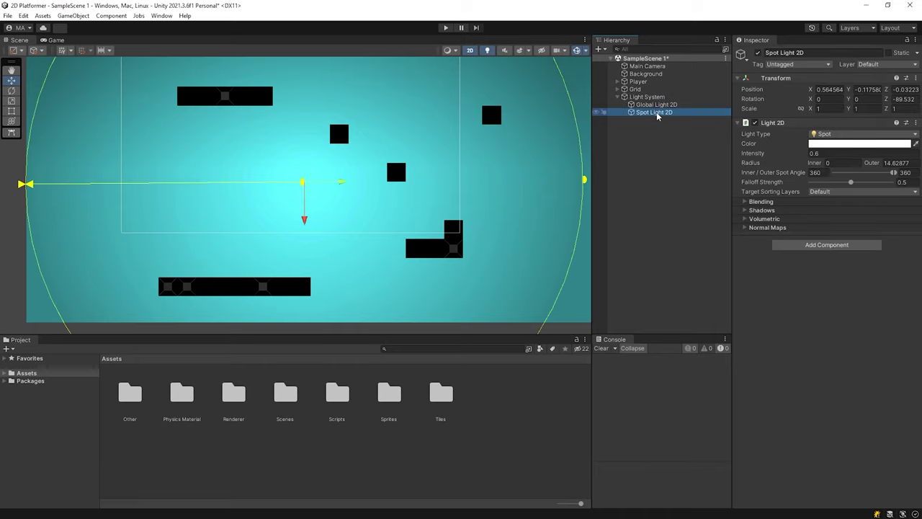
click(745, 210)
click(745, 219)
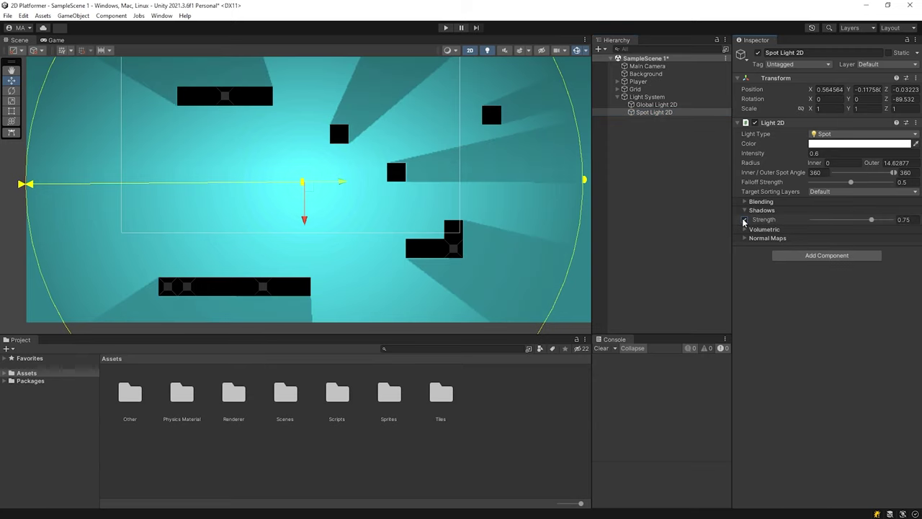
scroll(372, 199, down, 4)
scroll(375, 190, up, 3)
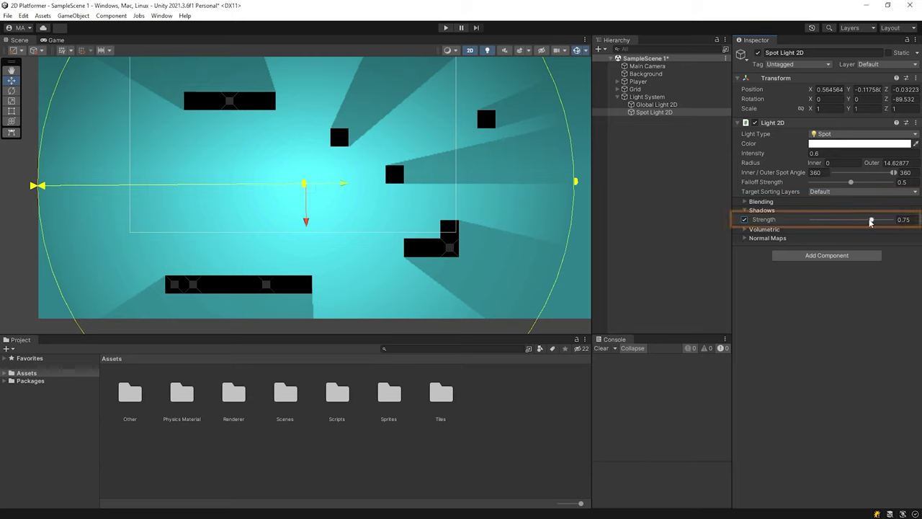
drag(871, 222, 836, 221)
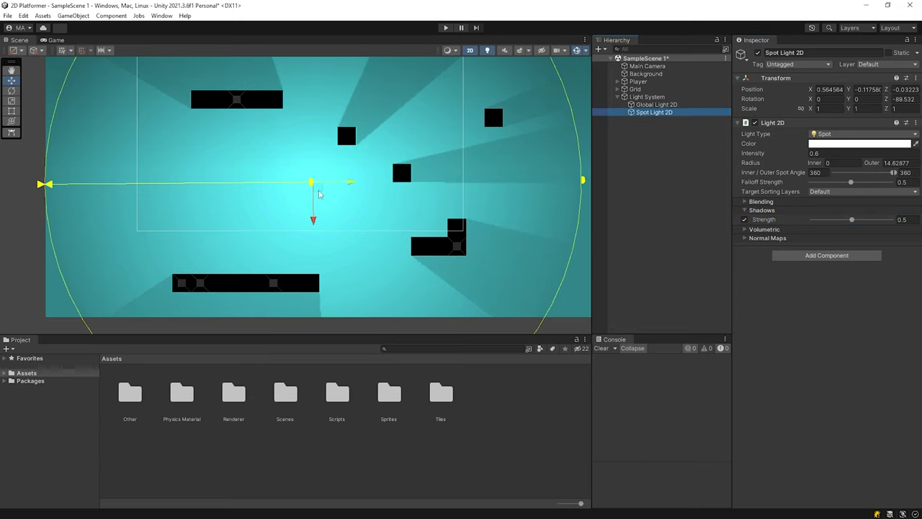
Move Spot Light 2D slightly left and down in the scene and save the scene
drag(313, 185, 284, 196)
click(672, 169)
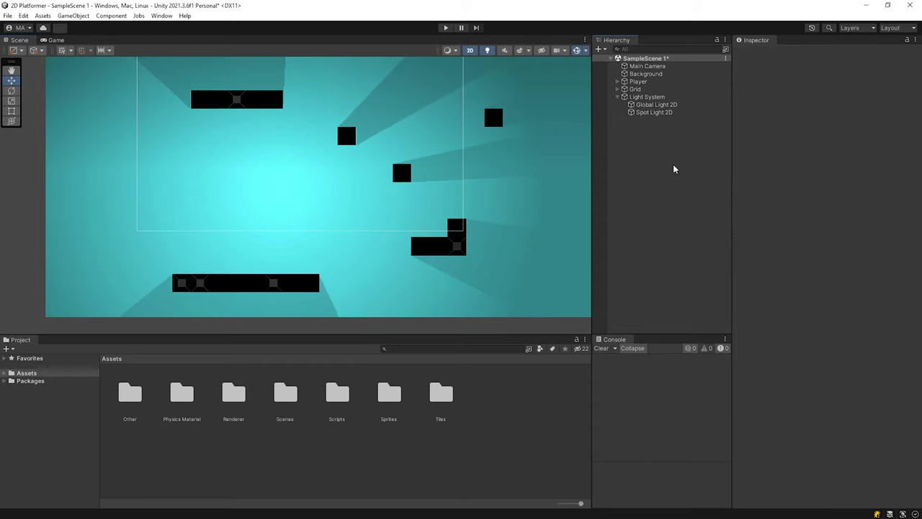
key(ctrl+s)
Play the game to check the wall shadows while moving the player right, and stop it
click(446, 28)
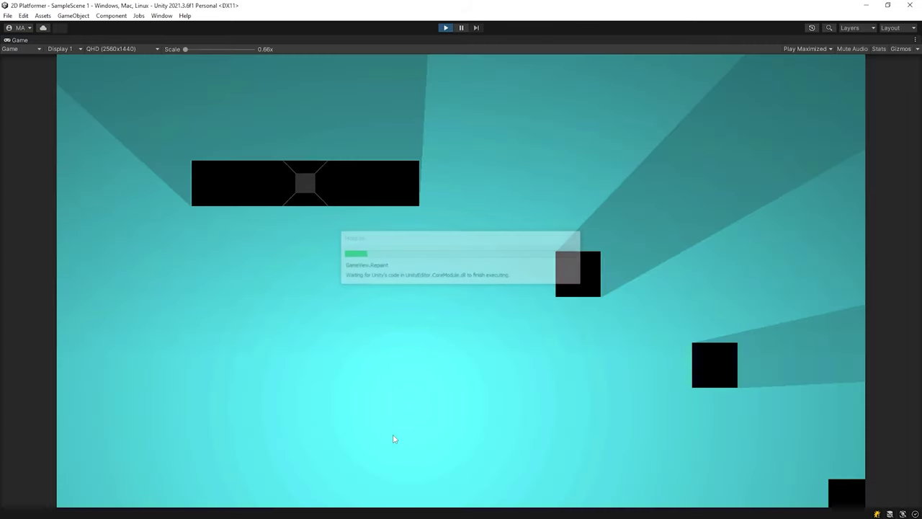
key(d)
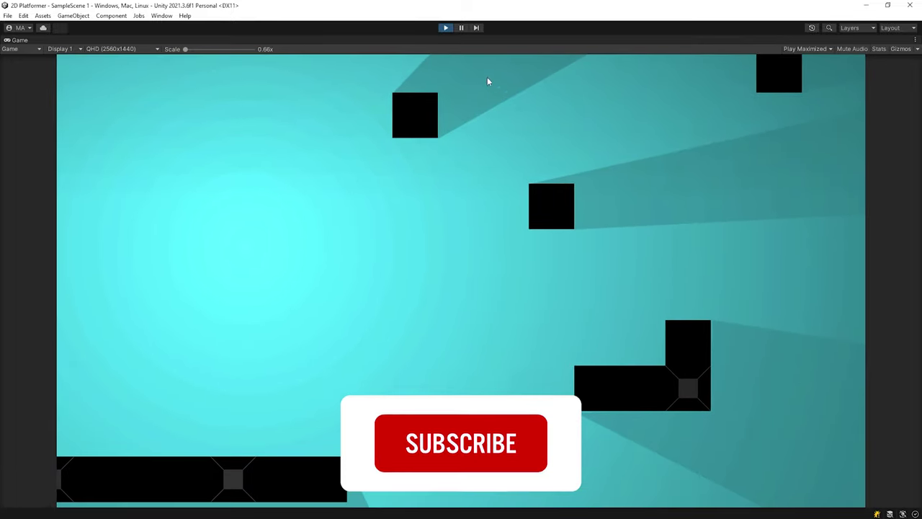
click(446, 29)
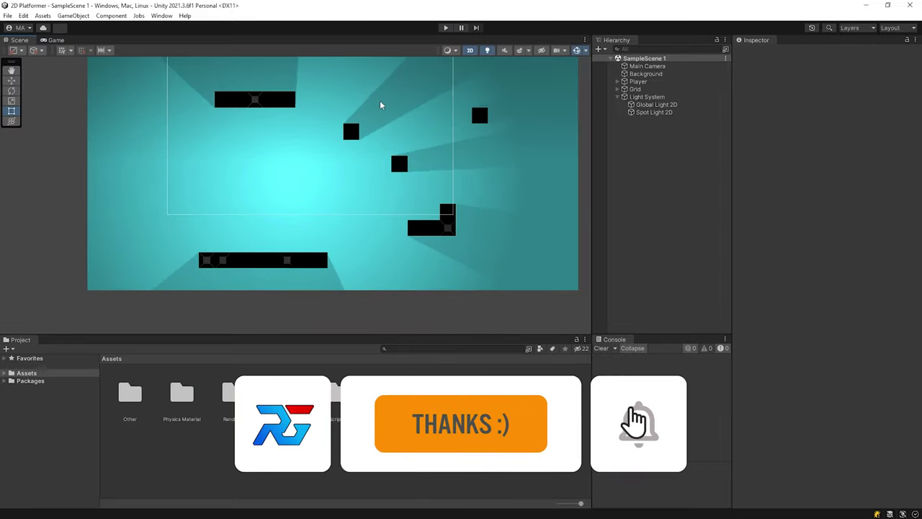
Move the Player next to the single wall blocks, at about X 4.41, Y -1.83, and add a Shadow Caster 2D component to it
click(639, 82)
drag(294, 152, 361, 269)
scroll(315, 188, up, 3)
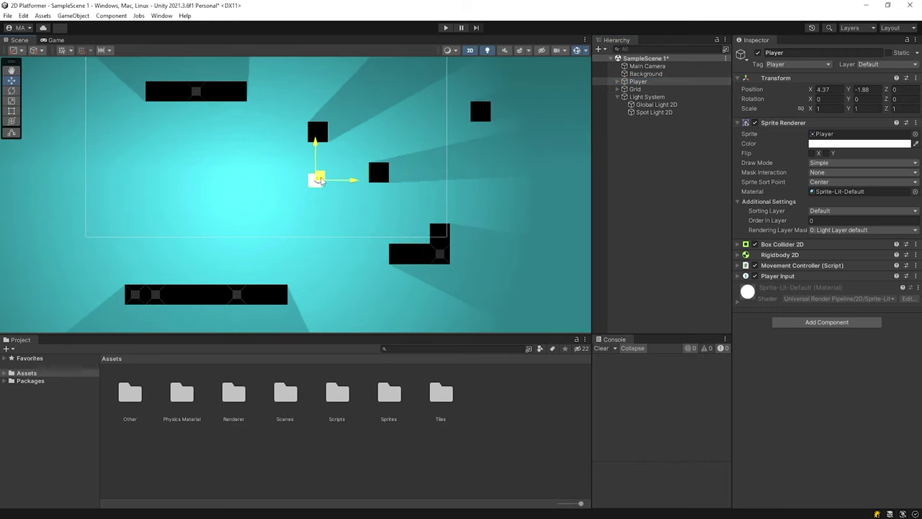
click(827, 327)
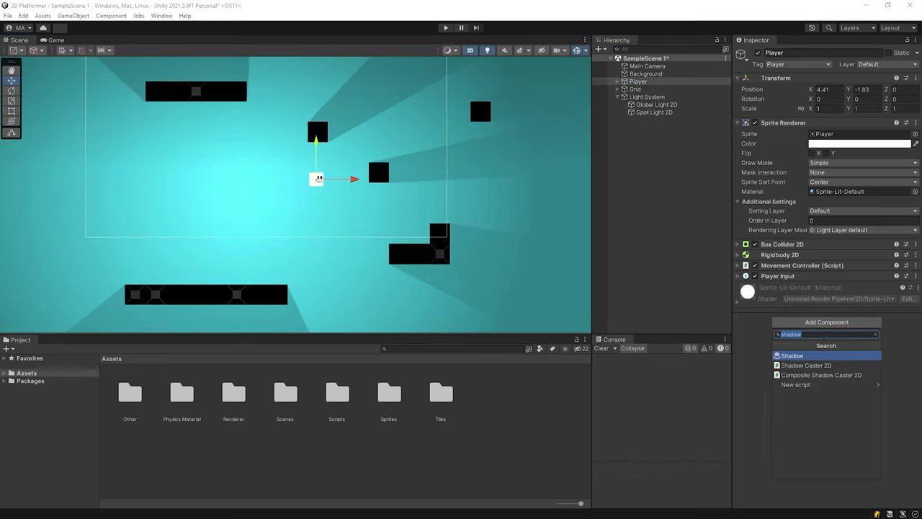
click(819, 363)
Move the Player back above the upper platform, to about X -1.15, Y 4.07
scroll(346, 180, up, 1)
drag(315, 178, 237, 78)
scroll(264, 128, down, 2)
middle_drag(258, 125, 281, 207)
drag(261, 160, 243, 160)
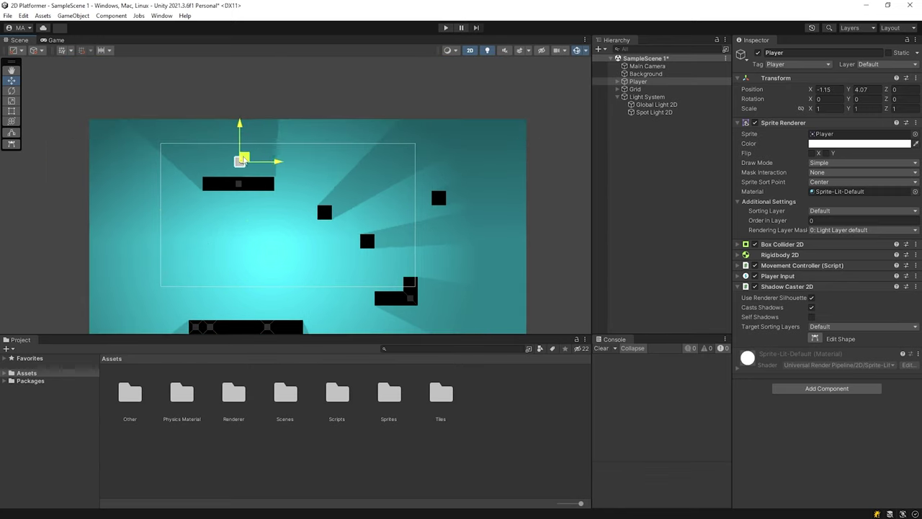
Play the game and move the player across the blocks to test its shadow
click(445, 27)
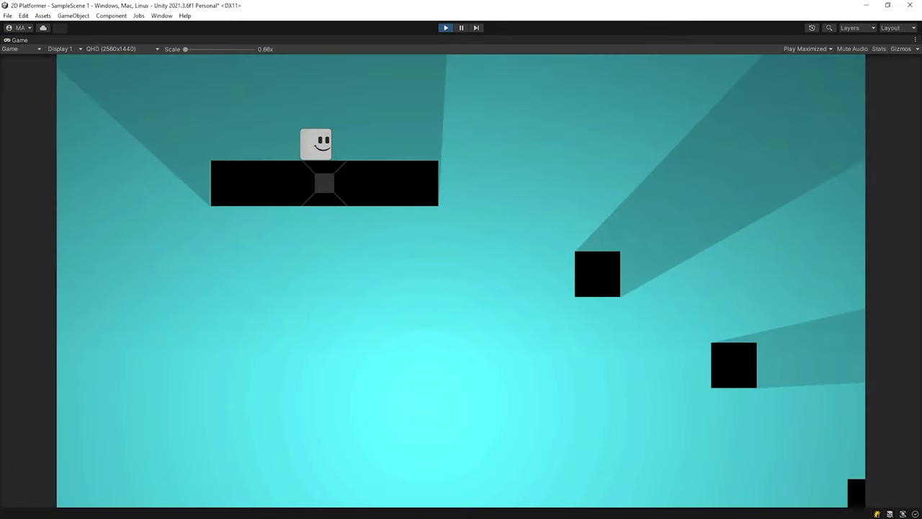
key(d)
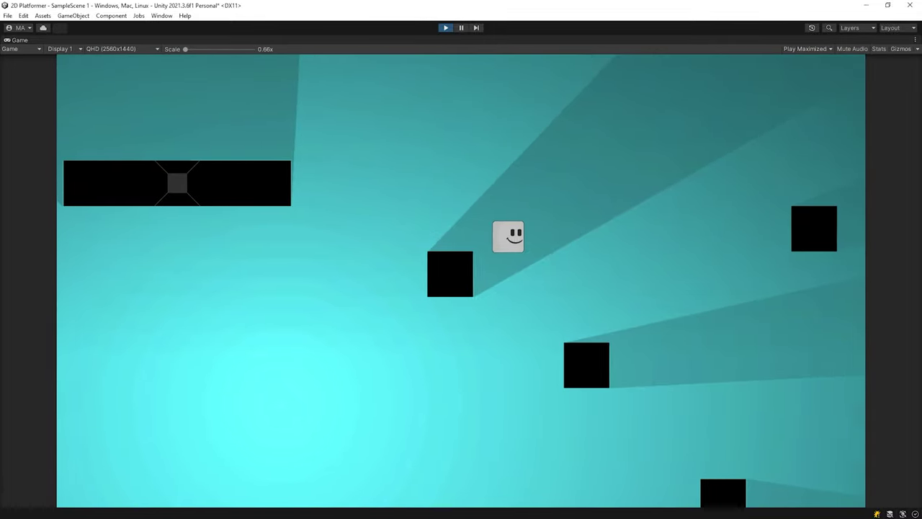
key(Left)
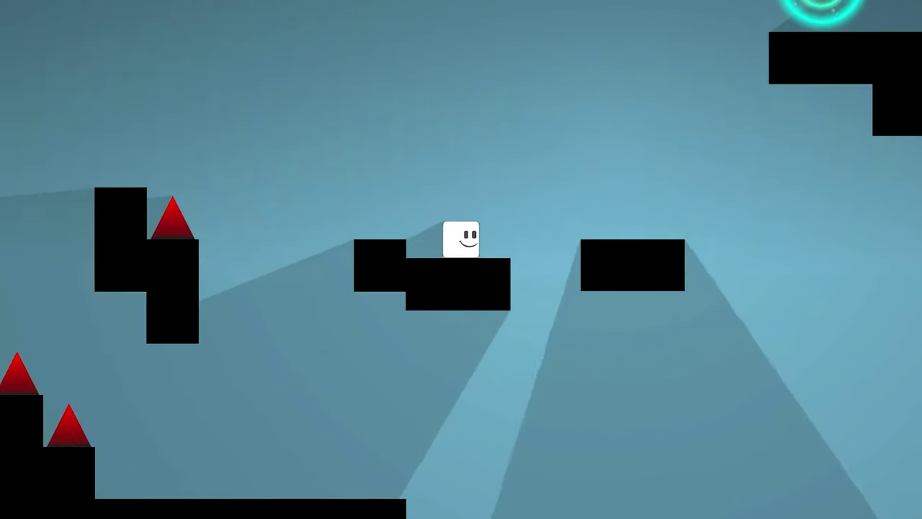
key(d)
key(space)
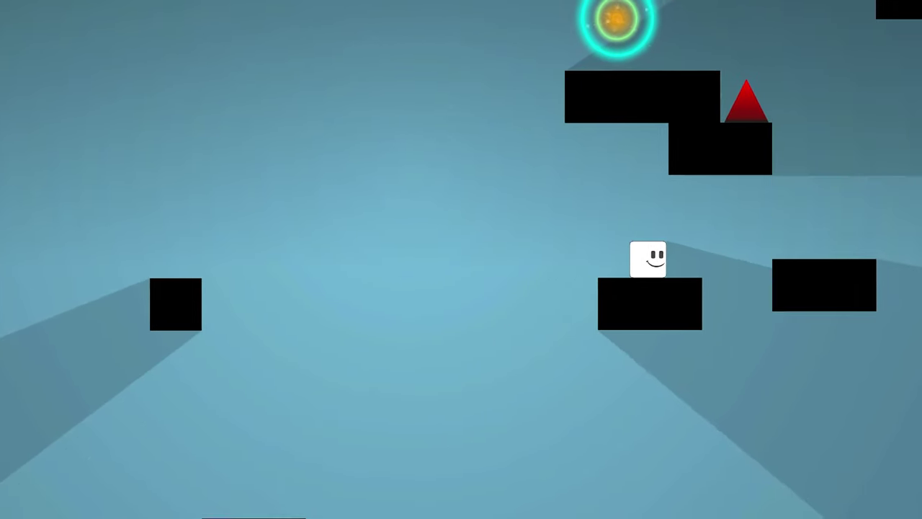
key(d)
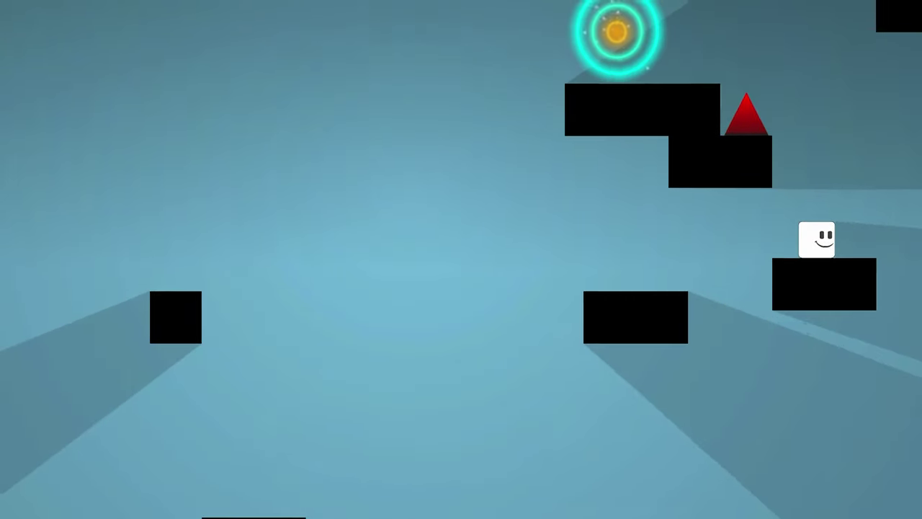